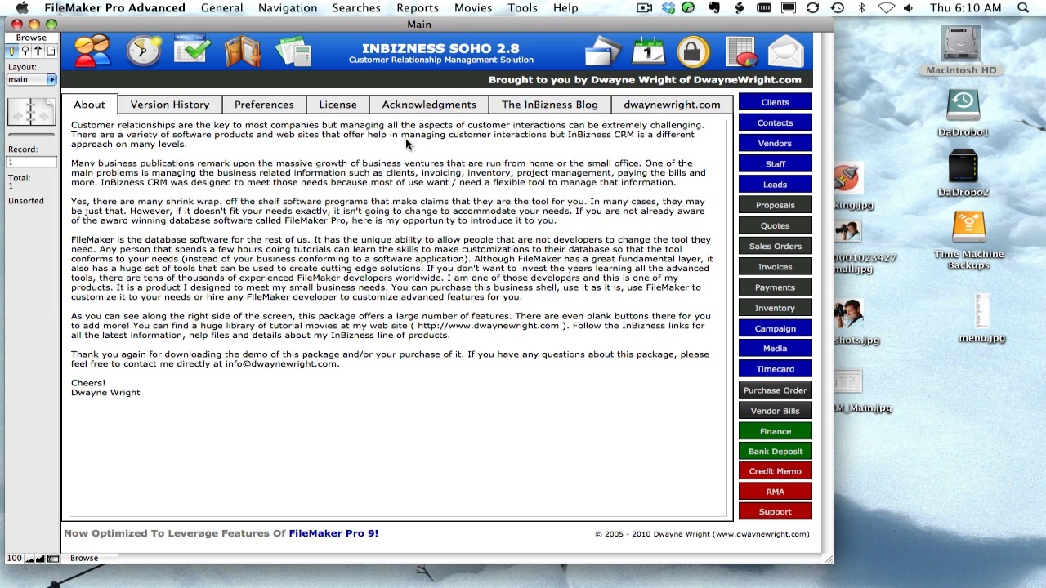
Look through the main screen's Version History, Preferences, License, Acknowledgments, InBizness Blog and developer website pages, ending back on About
{"action": "left_click", "coordinate": [195, 105]}
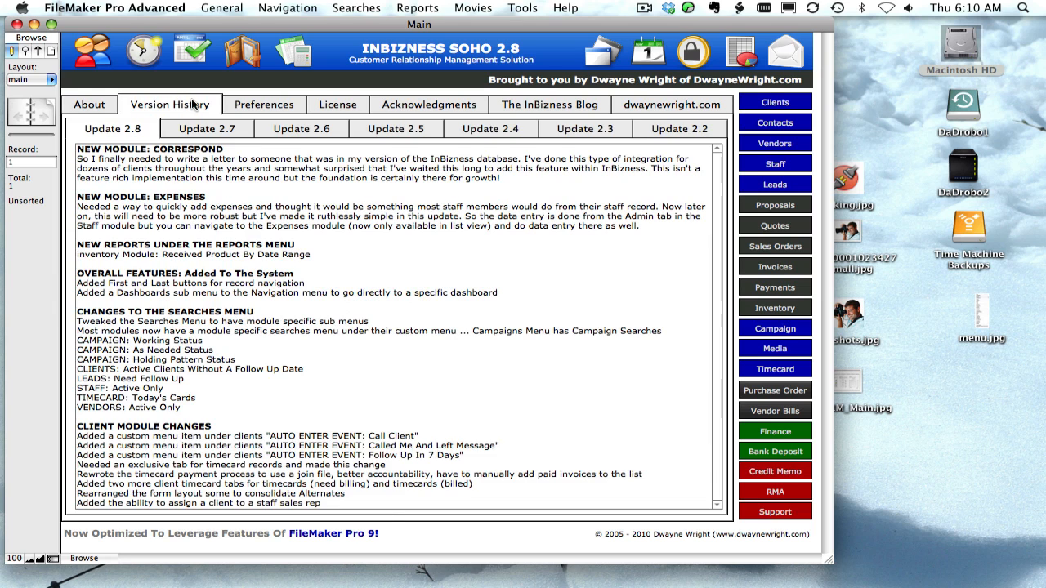
{"action": "left_click", "coordinate": [256, 101]}
{"action": "left_click", "coordinate": [331, 105]}
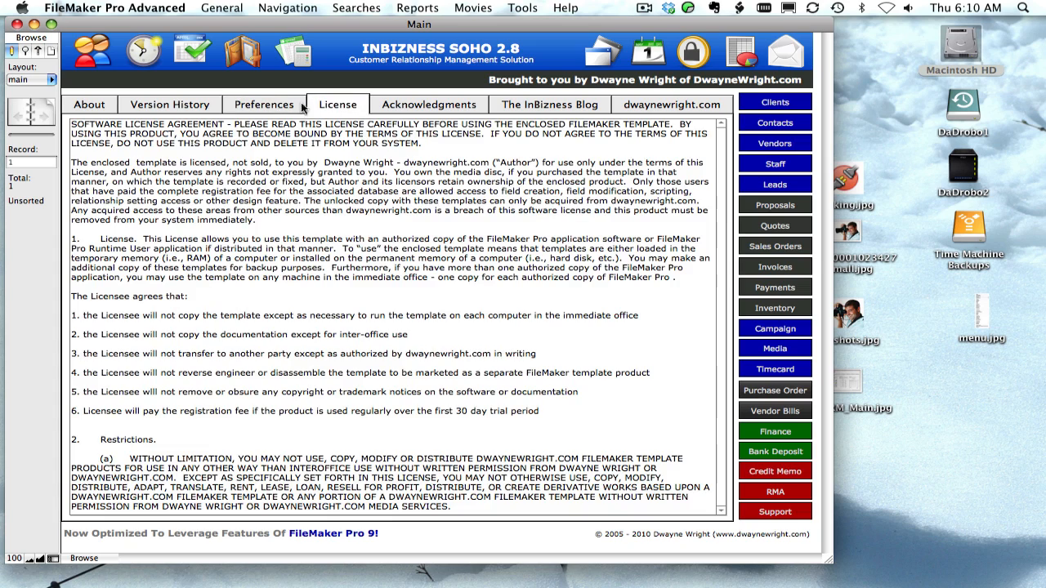
{"action": "left_click", "coordinate": [471, 109]}
{"action": "left_click", "coordinate": [500, 103]}
{"action": "left_click", "coordinate": [626, 99]}
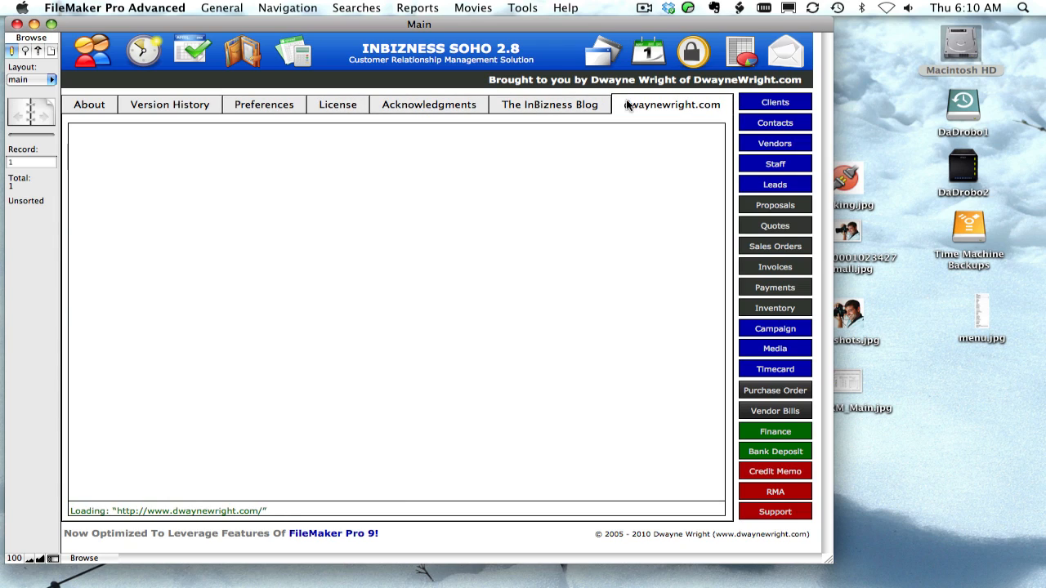
{"action": "left_click", "coordinate": [92, 104]}
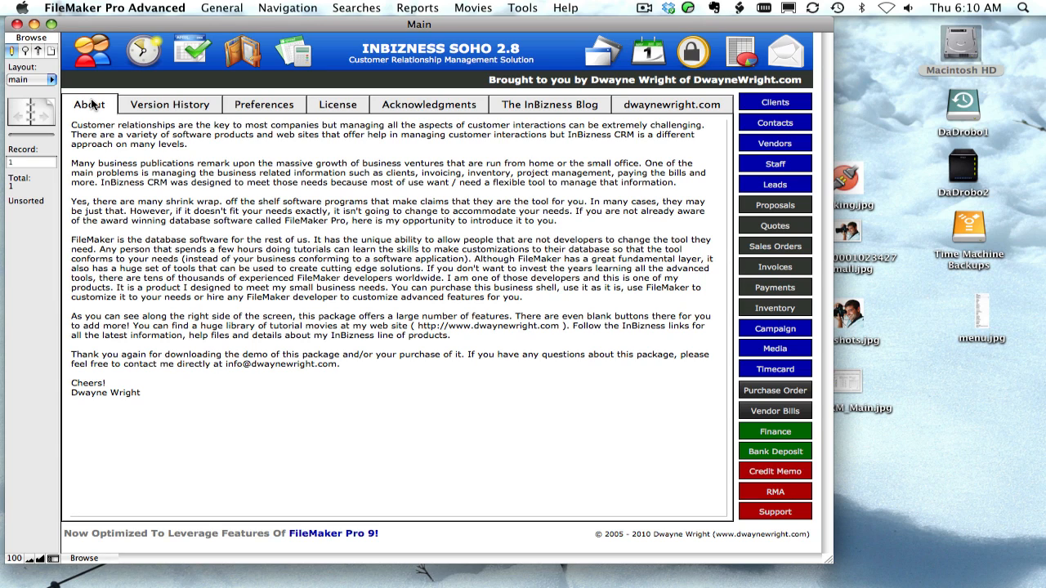
{"action": "left_click", "coordinate": [168, 10]}
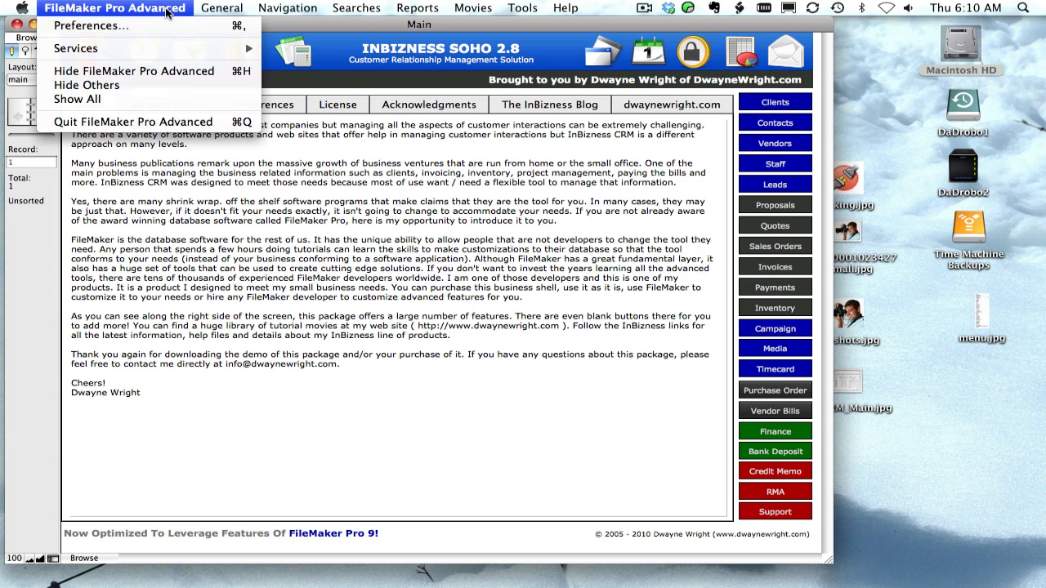
{"action": "mouse_move", "coordinate": [219, 14]}
{"action": "mouse_move", "coordinate": [269, 9]}
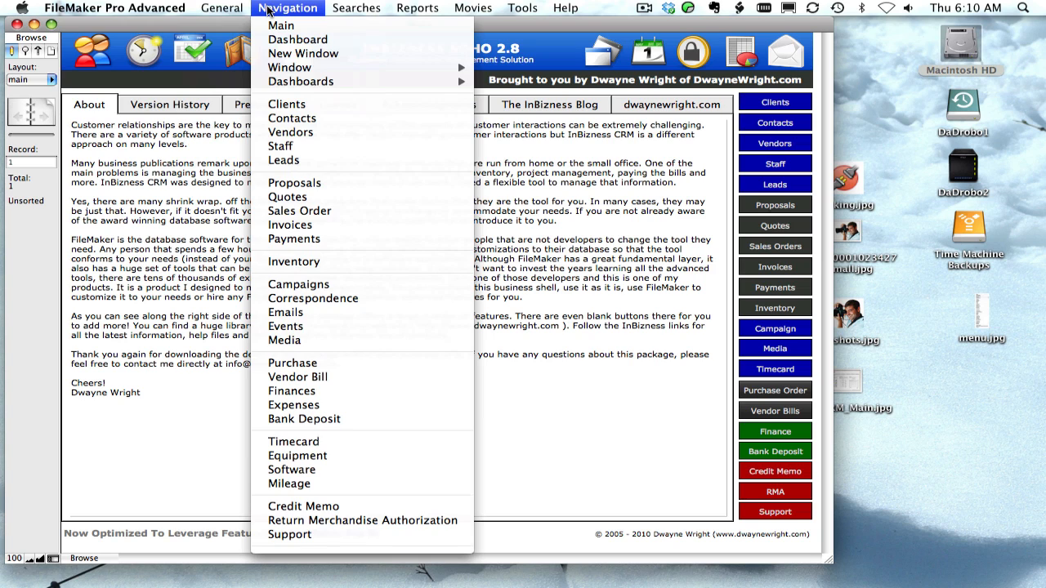
{"action": "left_click", "coordinate": [583, 12]}
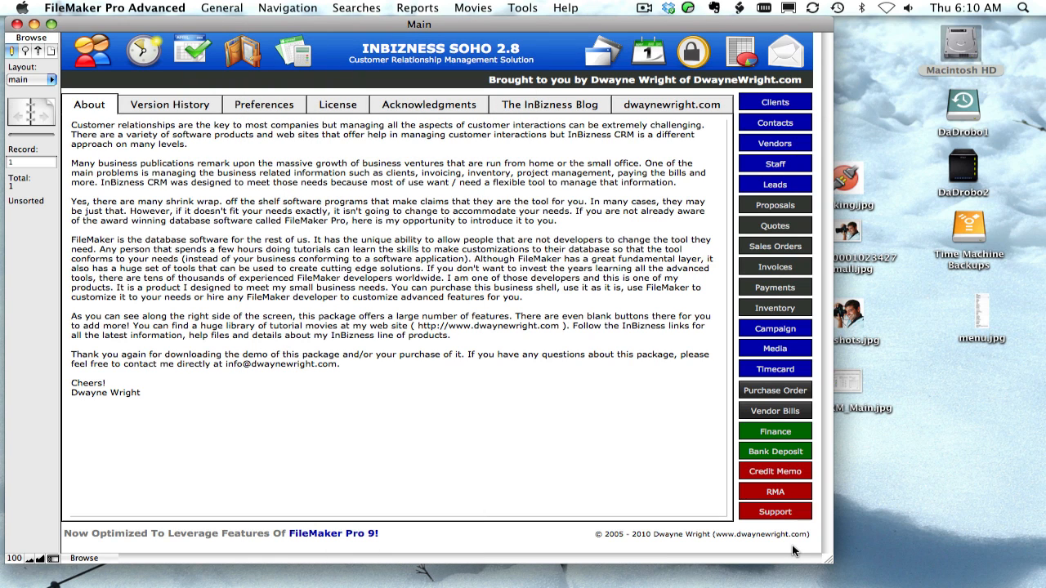
{"action": "left_click", "coordinate": [268, 6]}
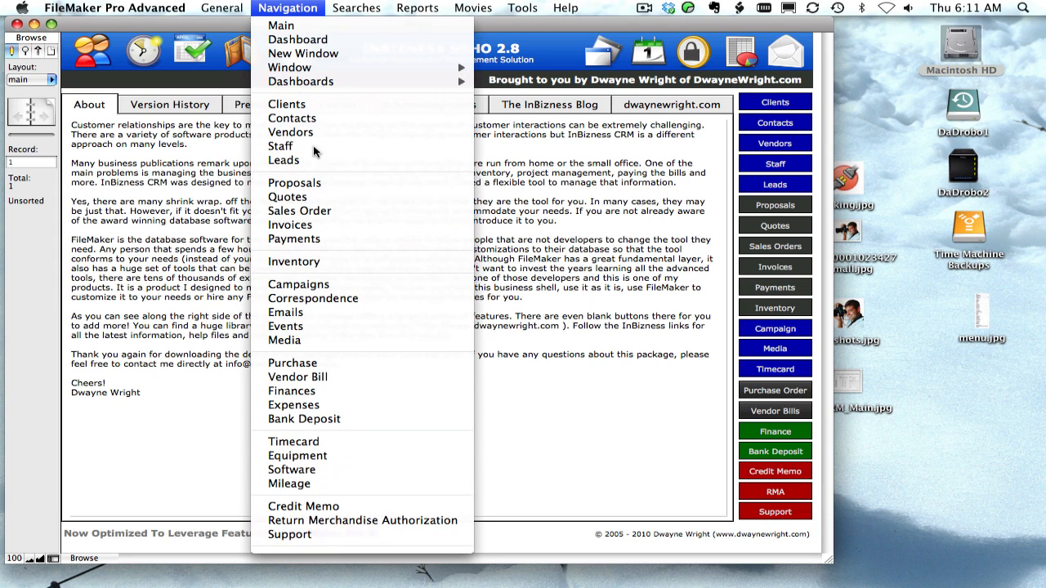
{"action": "left_click", "coordinate": [294, 8]}
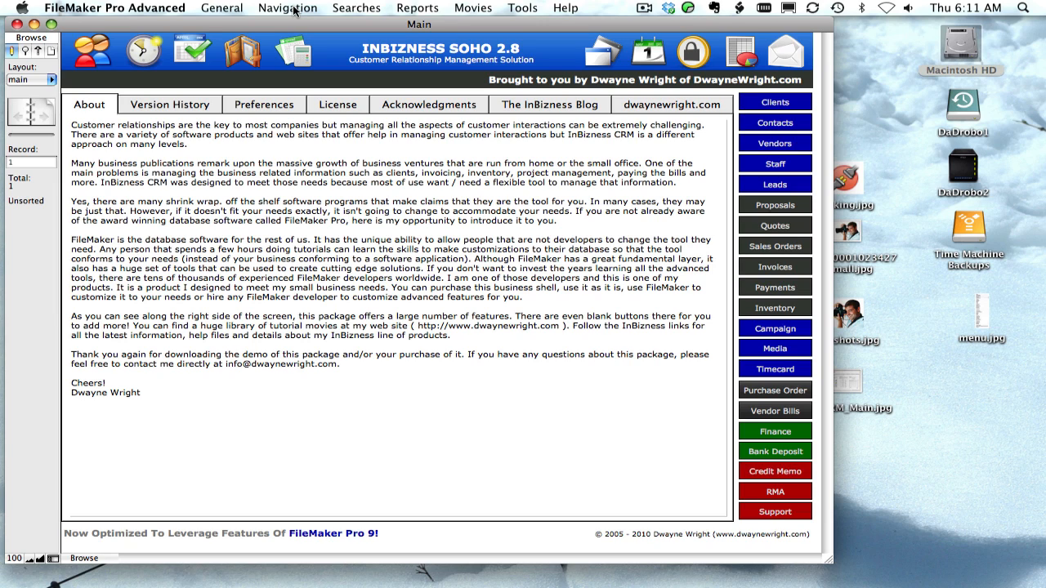
Open the Clients module and view the first client's Payment Info and Related Record Overview, returning to Address Info
{"action": "left_click", "coordinate": [753, 107]}
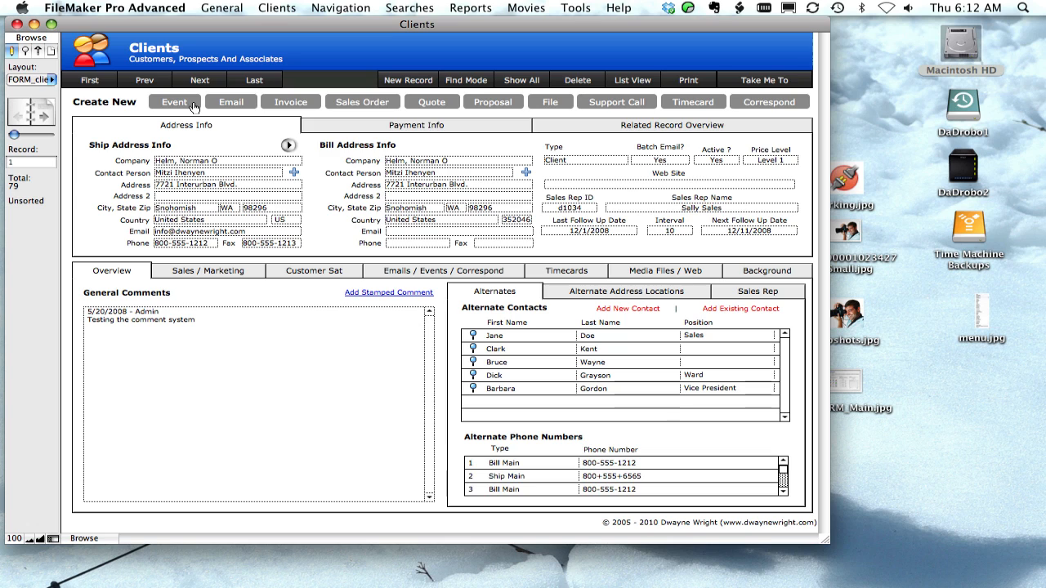
{"action": "left_click", "coordinate": [327, 128]}
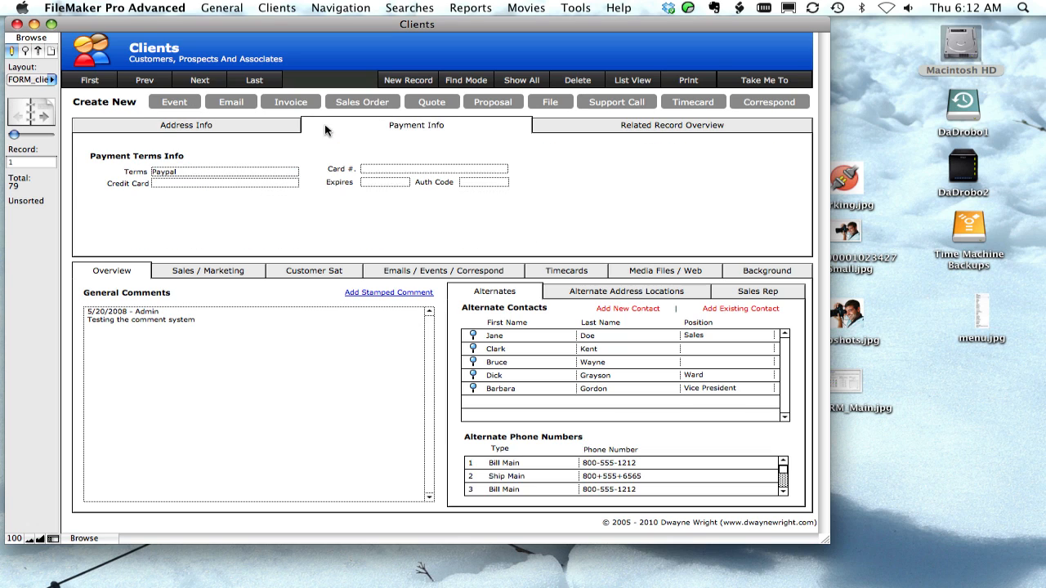
{"action": "left_click", "coordinate": [549, 129]}
{"action": "left_click", "coordinate": [248, 129]}
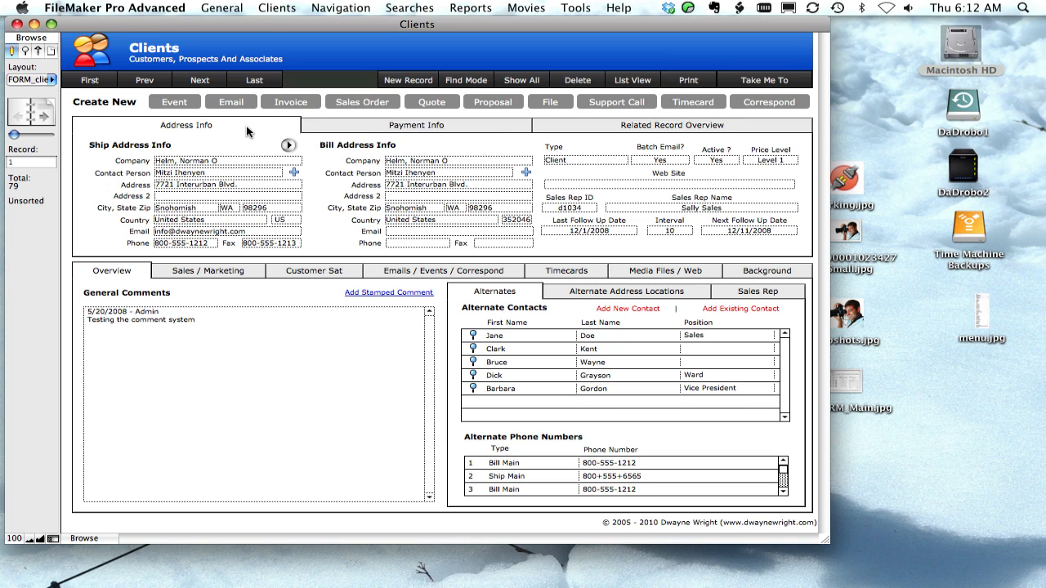
View the client's Sales / Marketing records and the Support Calls under Customer Sat
{"action": "left_click", "coordinate": [243, 272]}
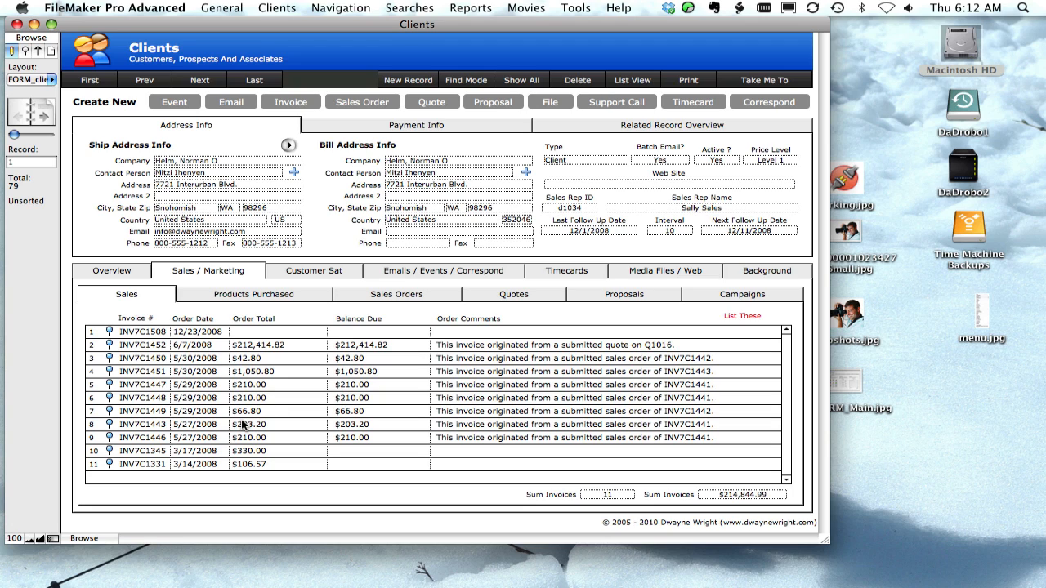
{"action": "left_click", "coordinate": [333, 277]}
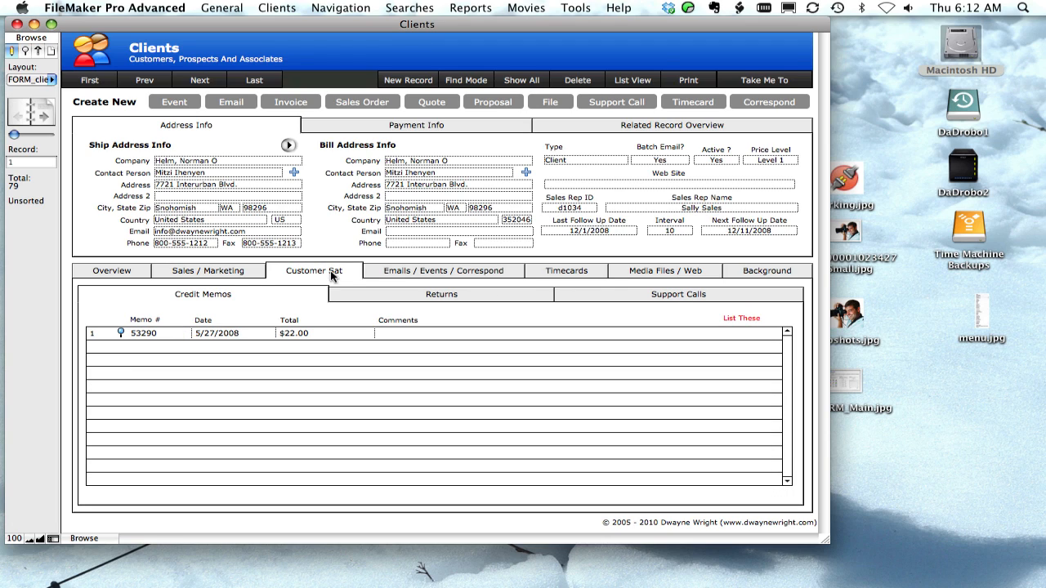
{"action": "left_click", "coordinate": [596, 299]}
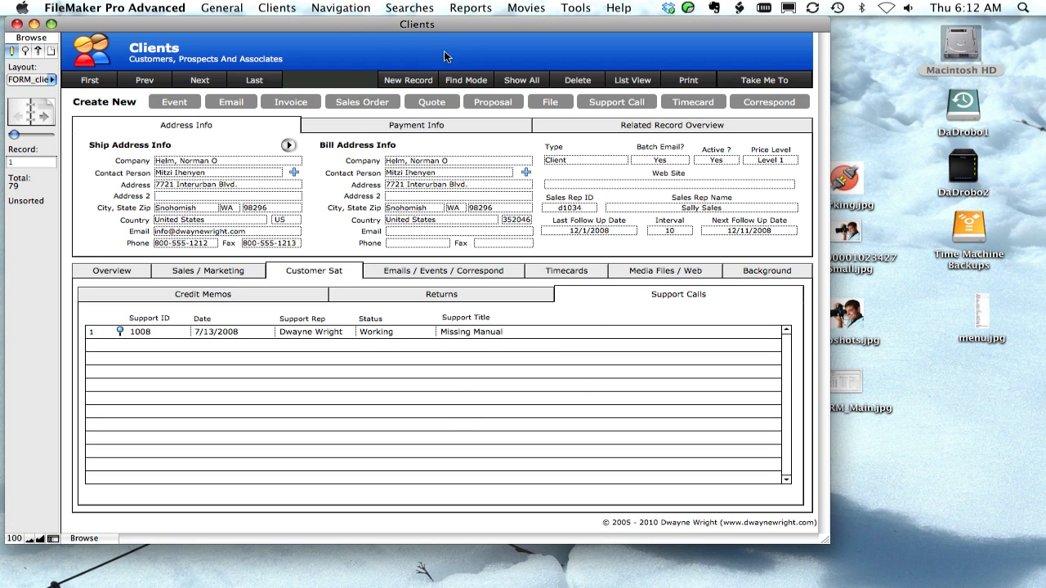
Check the commands available for clients and go to the Vendors module
{"action": "left_click", "coordinate": [269, 9]}
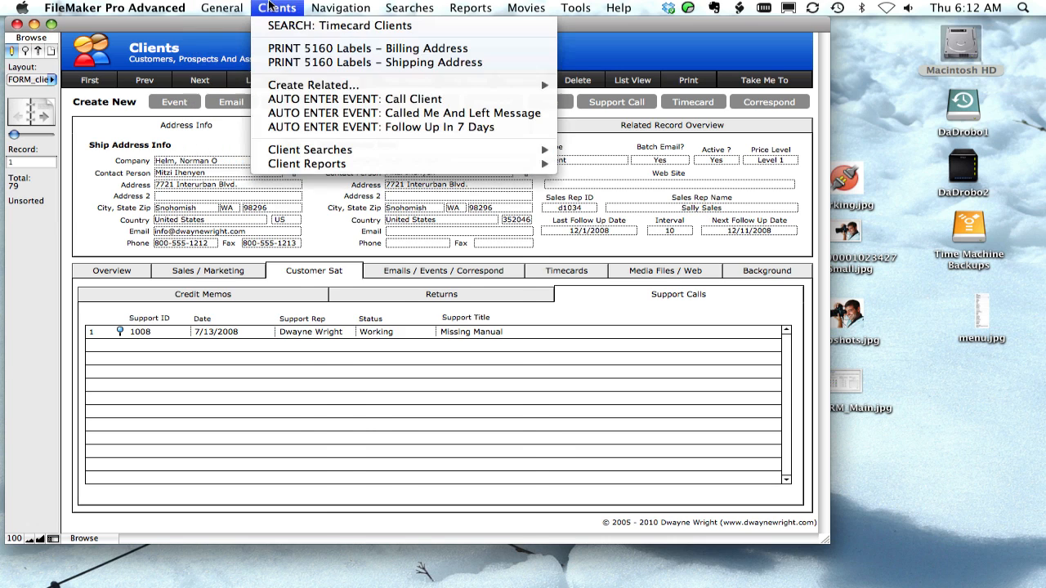
{"action": "mouse_move", "coordinate": [334, 6]}
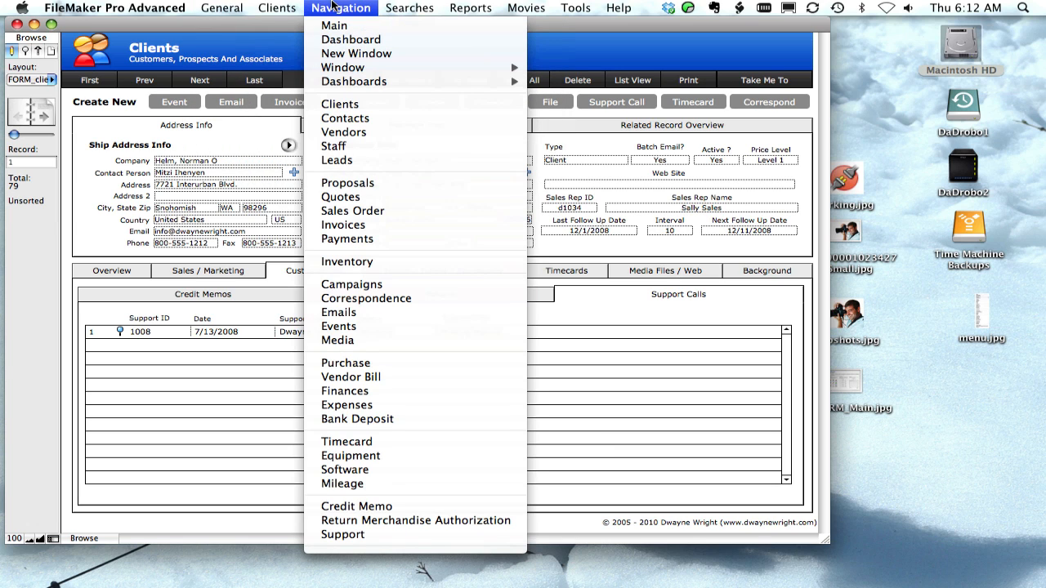
{"action": "left_click", "coordinate": [386, 132]}
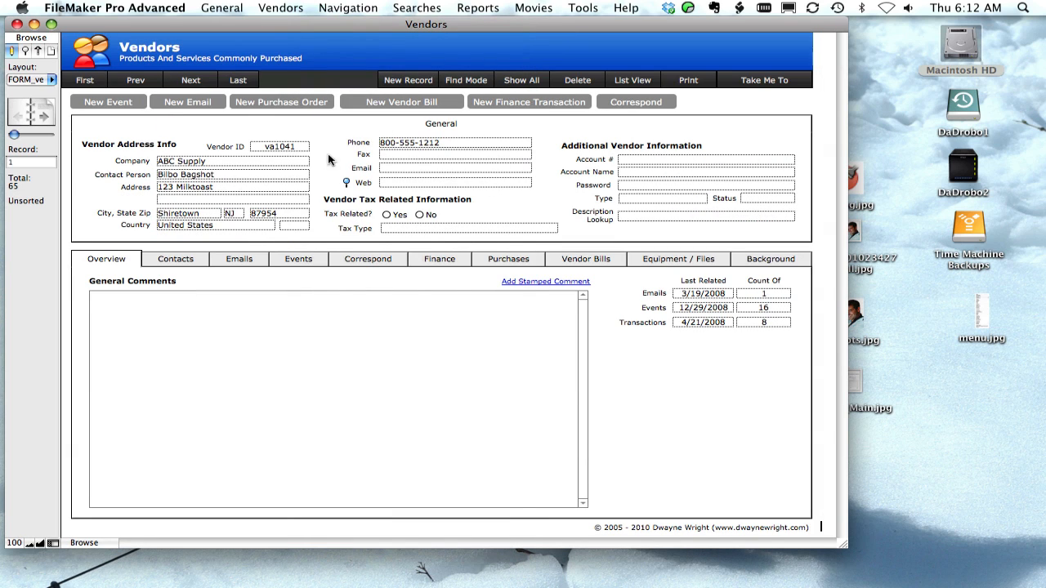
Go to the Staff module and review the first staff record's Timecard, Events, Emails, Admin and HR sections
{"action": "left_click", "coordinate": [349, 8]}
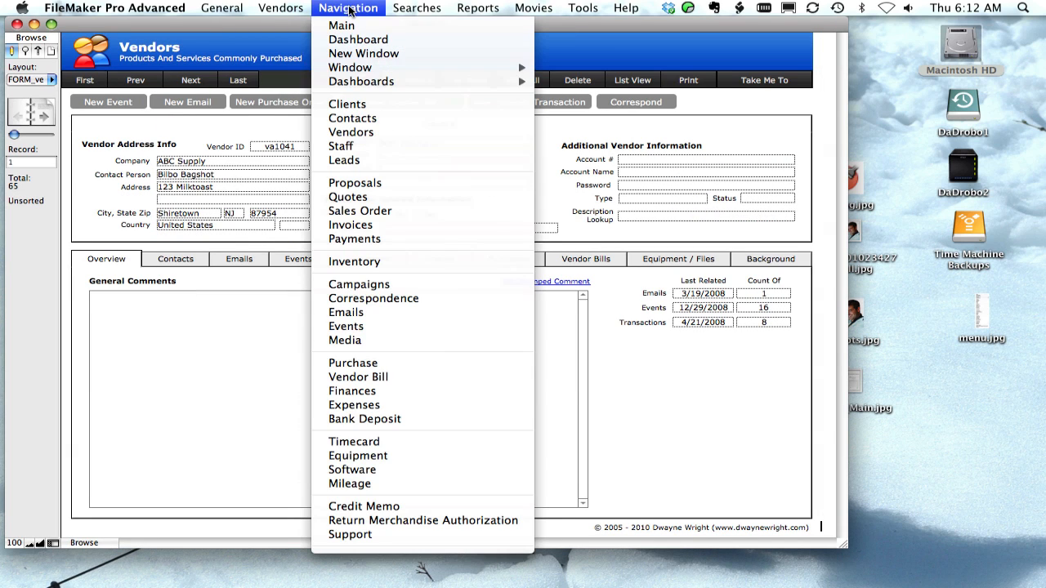
{"action": "left_click", "coordinate": [362, 144]}
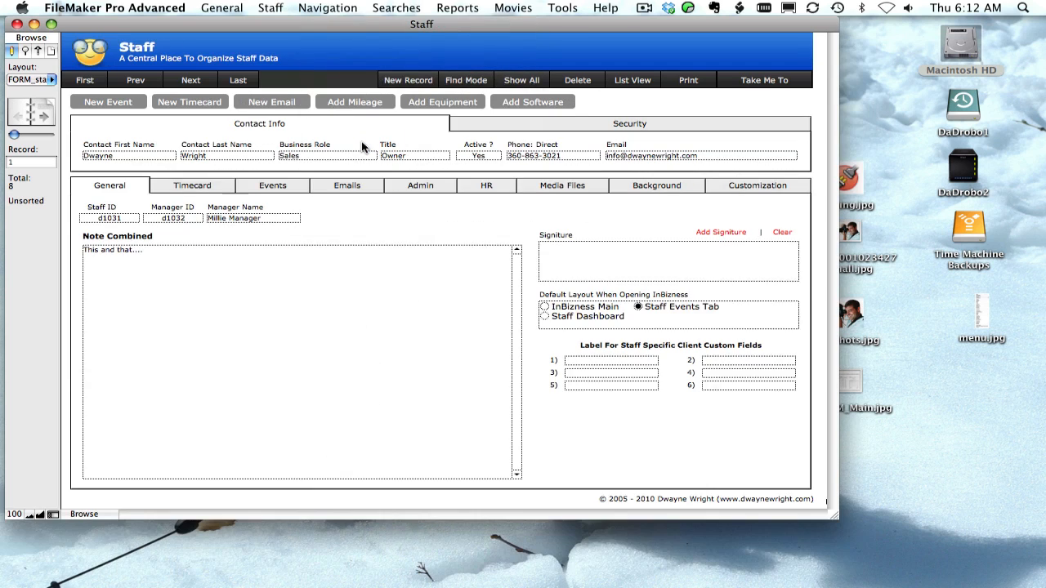
{"action": "left_click", "coordinate": [218, 193]}
{"action": "left_click", "coordinate": [261, 189]}
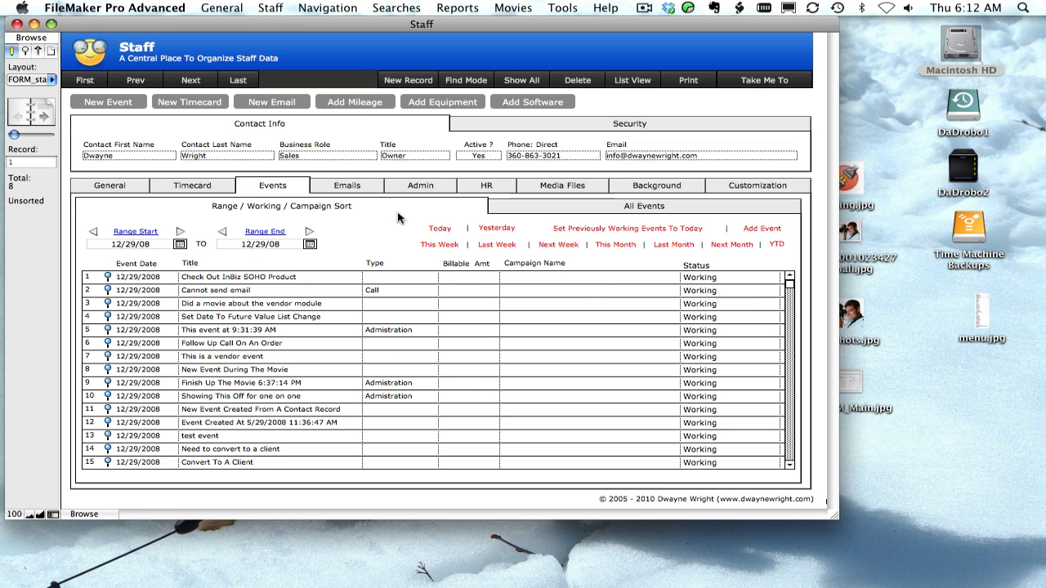
{"action": "left_click", "coordinate": [353, 188]}
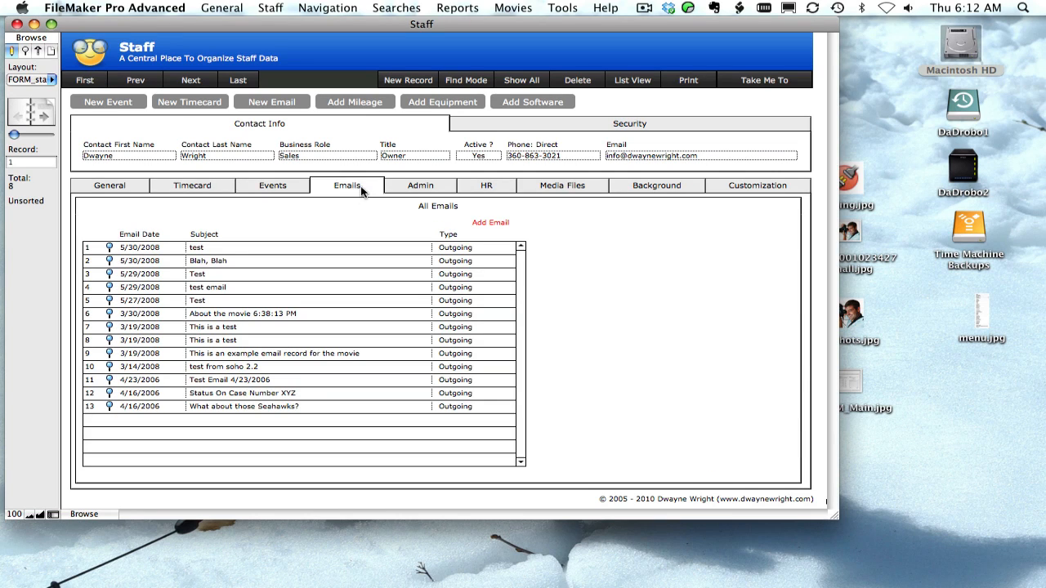
{"action": "left_click", "coordinate": [397, 188]}
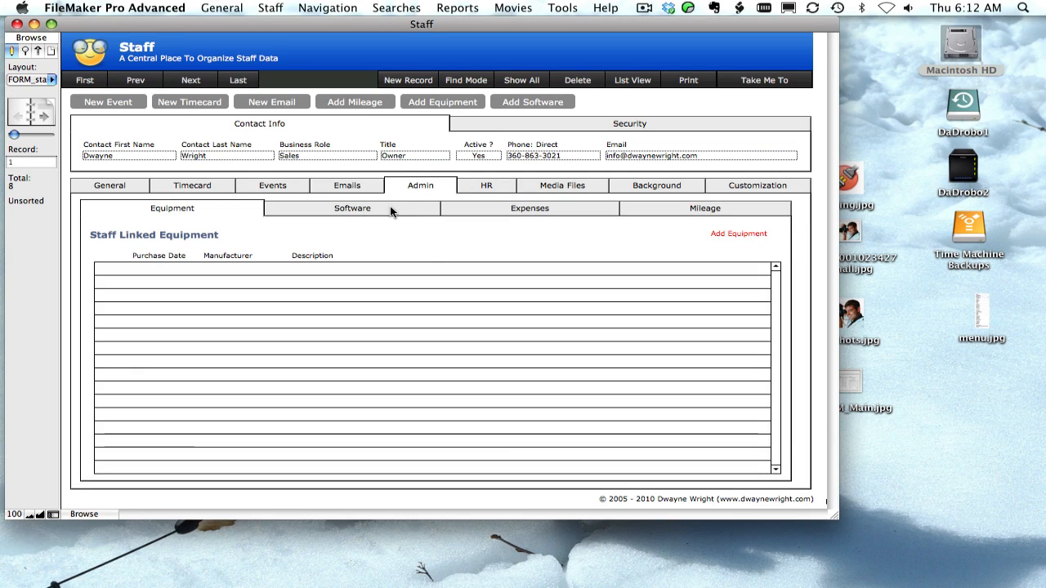
{"action": "left_click", "coordinate": [485, 189]}
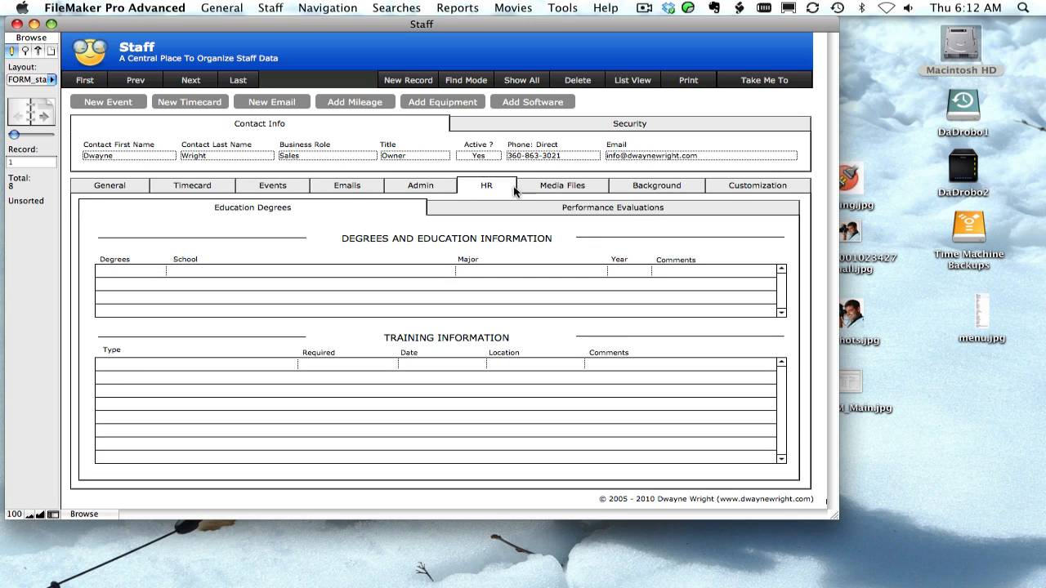
Go to the Proposals module and review the first proposal's Statements, Terms, general Overview and Built Proposal text
{"action": "left_click", "coordinate": [345, 6]}
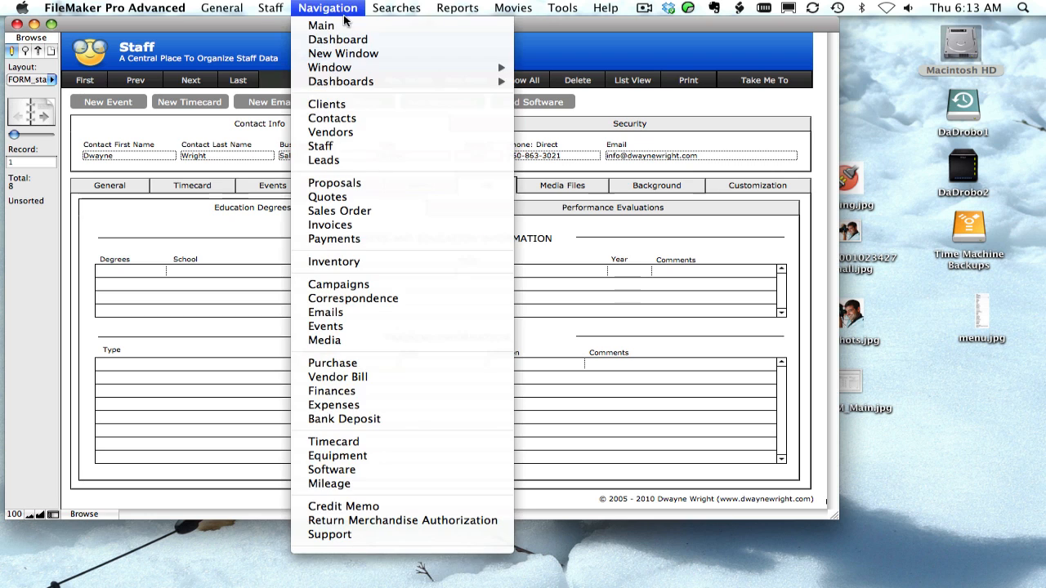
{"action": "left_click", "coordinate": [353, 181]}
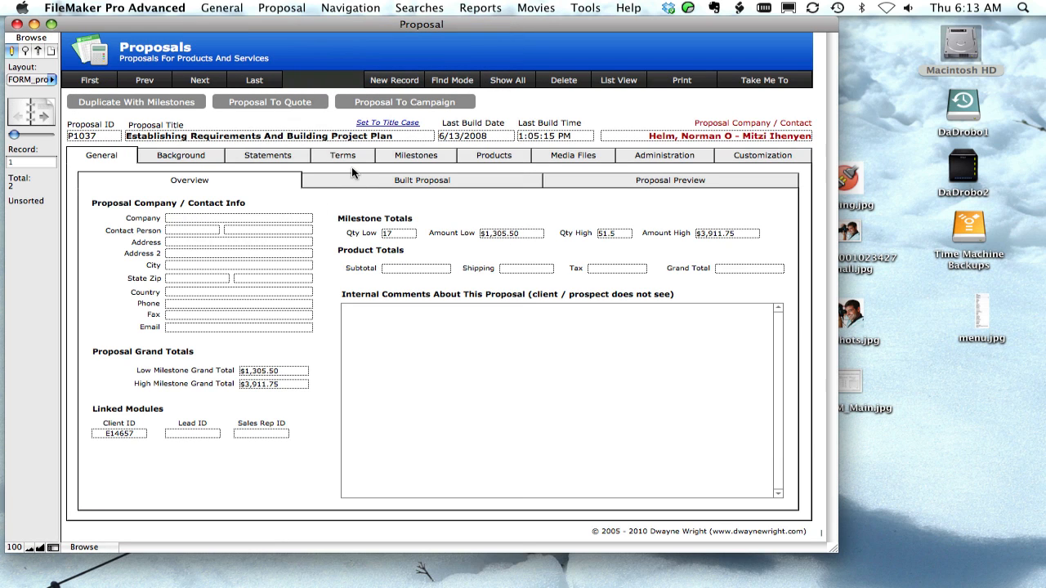
{"action": "left_click", "coordinate": [272, 157]}
{"action": "left_click", "coordinate": [322, 160]}
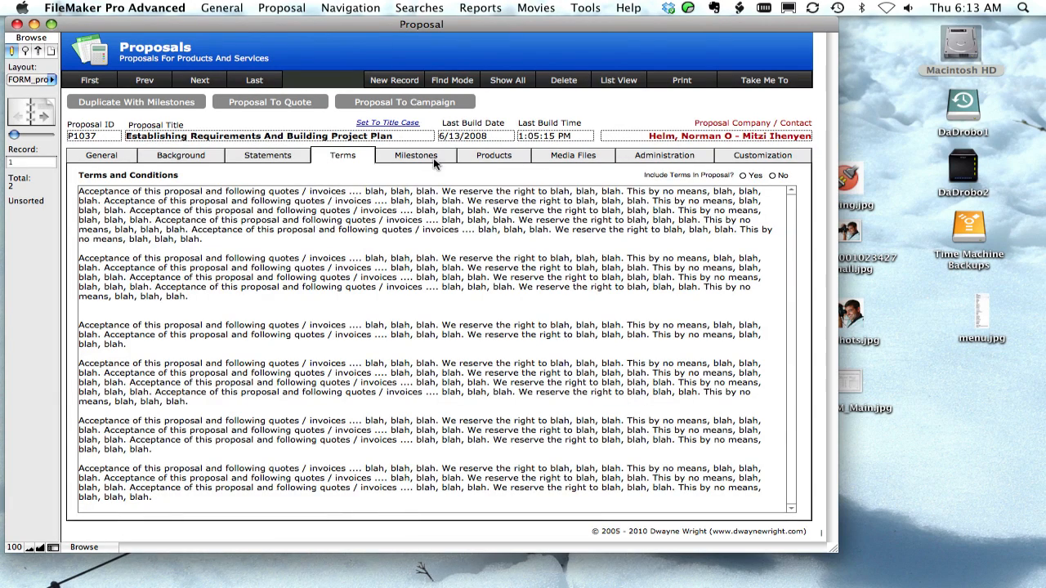
{"action": "left_click", "coordinate": [125, 161]}
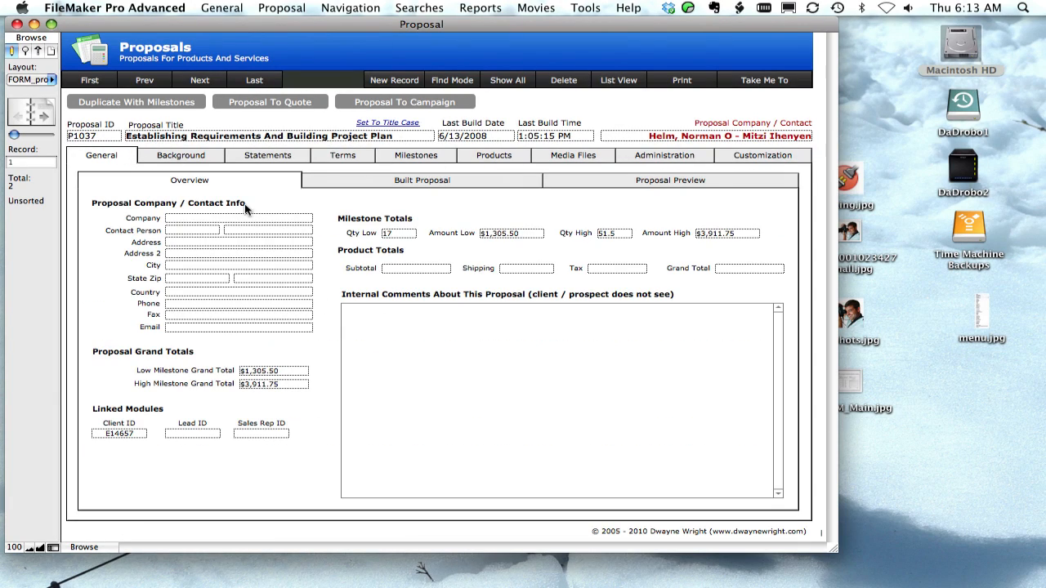
{"action": "left_click", "coordinate": [379, 181]}
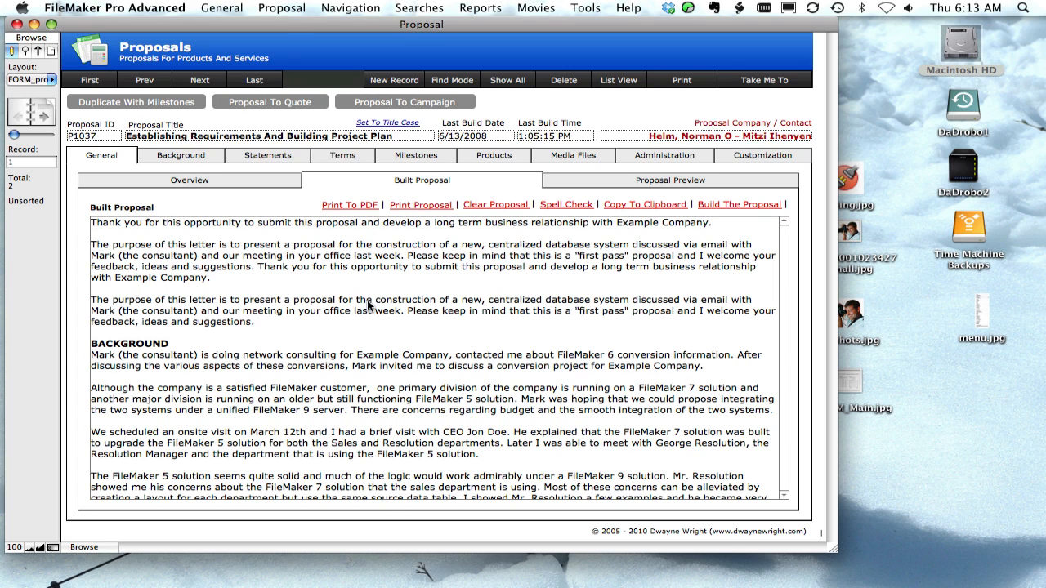
Go from the proposal to the Quotes module to view the first quote
{"action": "left_click", "coordinate": [281, 10]}
{"action": "mouse_move", "coordinate": [319, 8]}
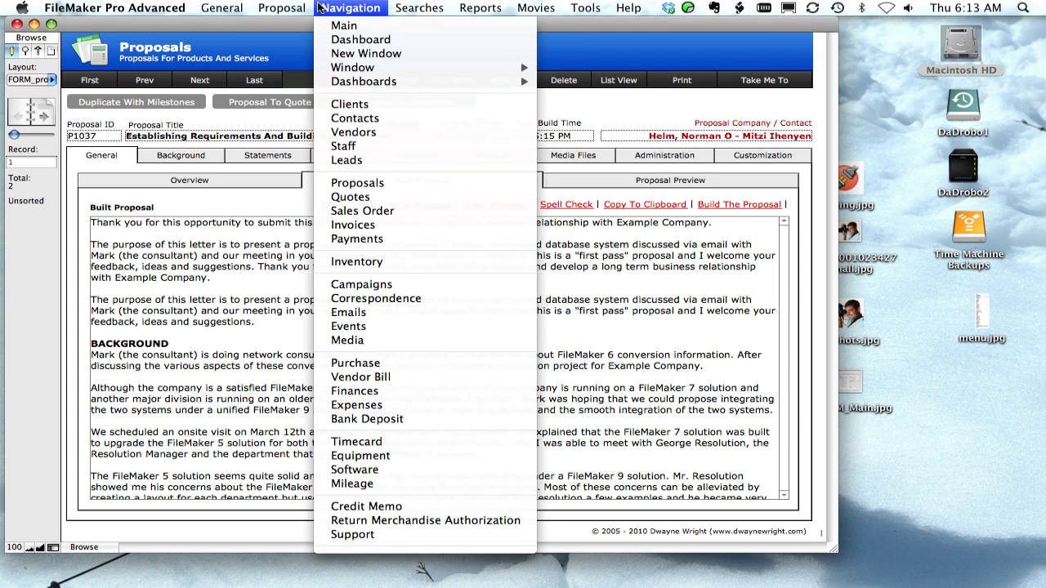
{"action": "left_click", "coordinate": [352, 197]}
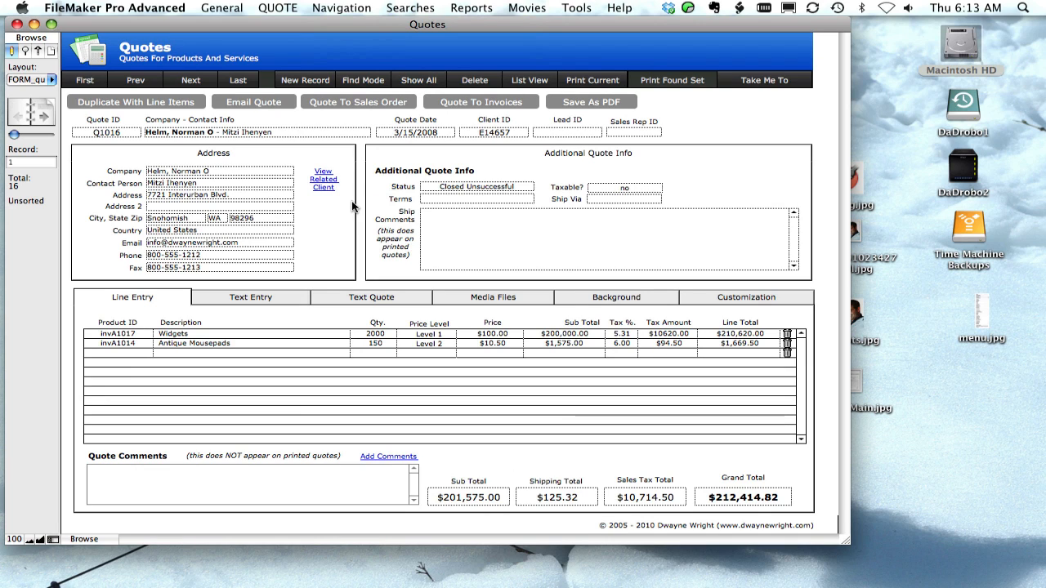
Visit the Sales Order module and continue to the Invoices module to view their first records
{"action": "left_click", "coordinate": [341, 9]}
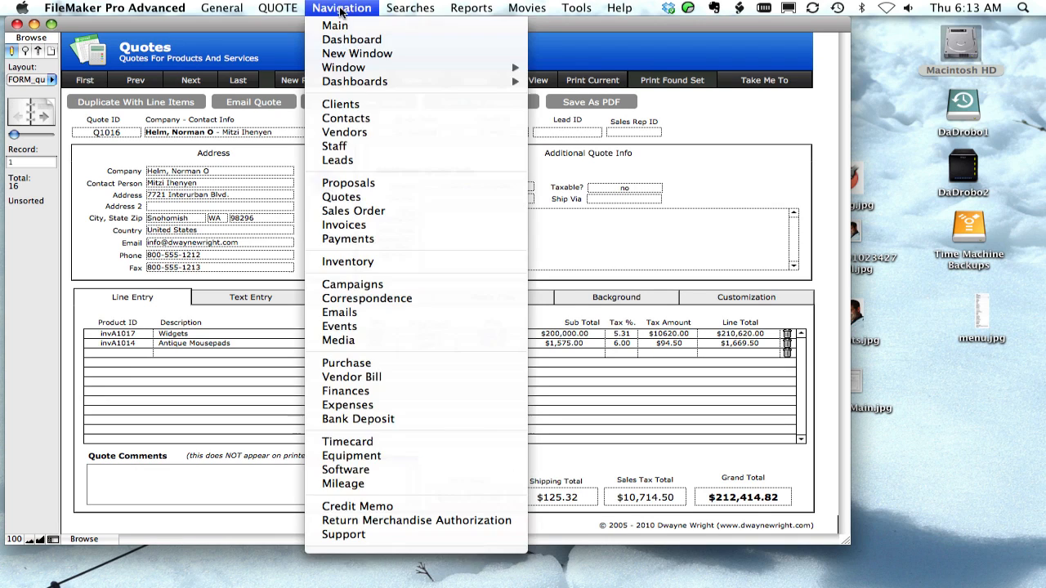
{"action": "left_click", "coordinate": [364, 211]}
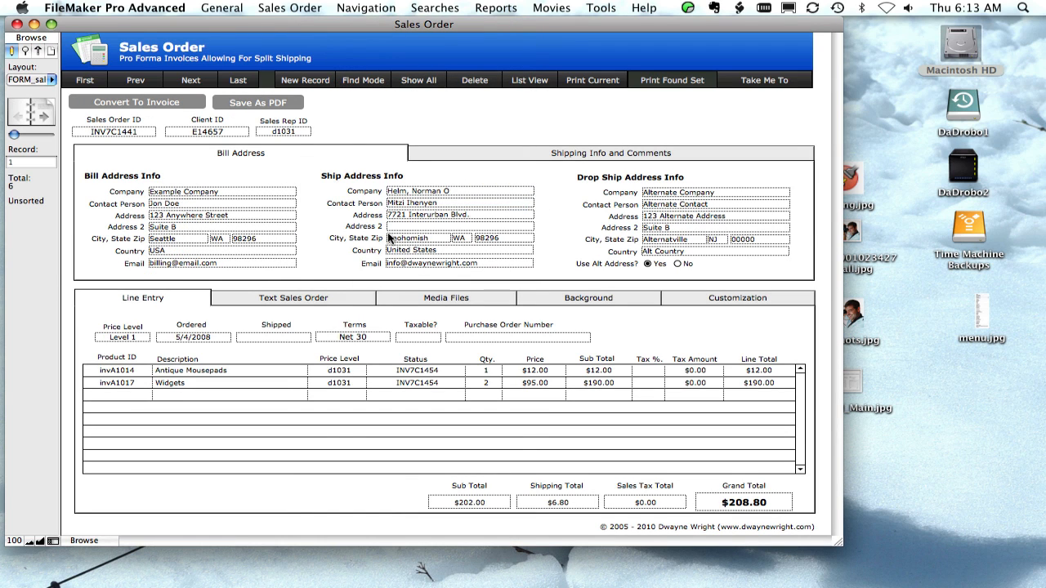
{"action": "left_click", "coordinate": [365, 12]}
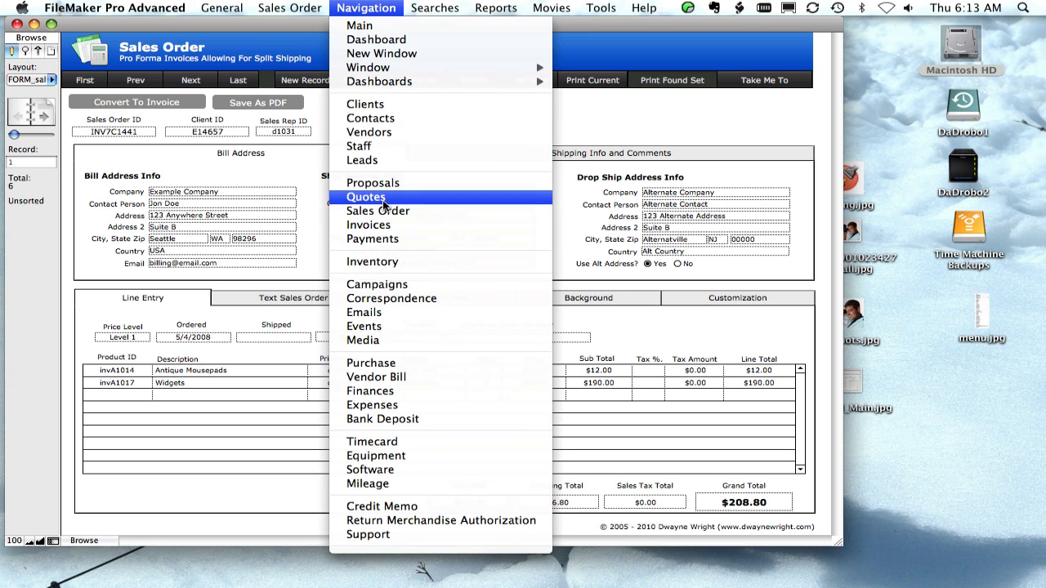
{"action": "left_click", "coordinate": [386, 226]}
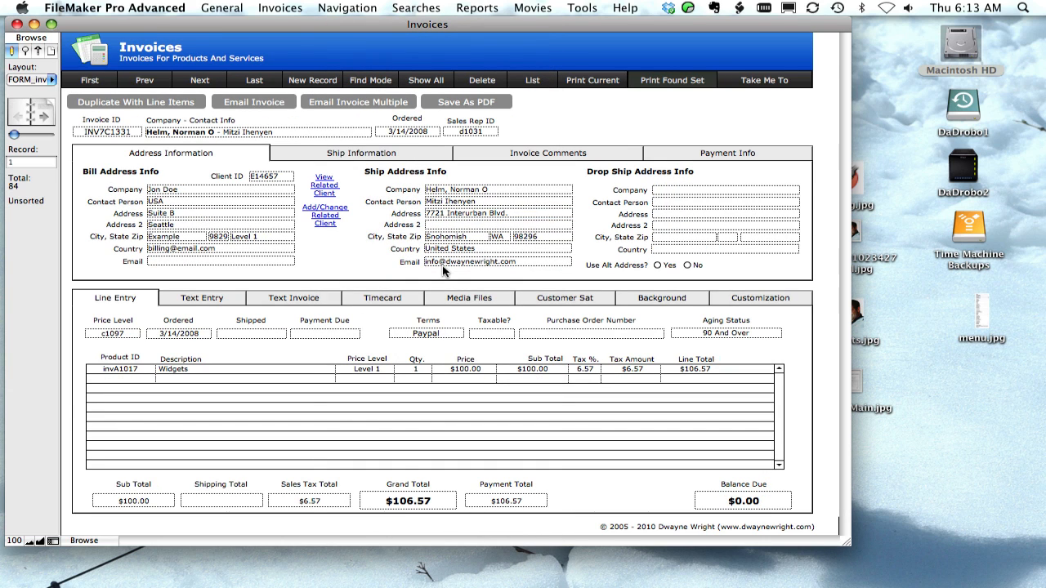
Review the first invoice's Ship Information, Invoice Comments and Payment Info sections, ending back on Address Information
{"action": "left_click", "coordinate": [362, 9]}
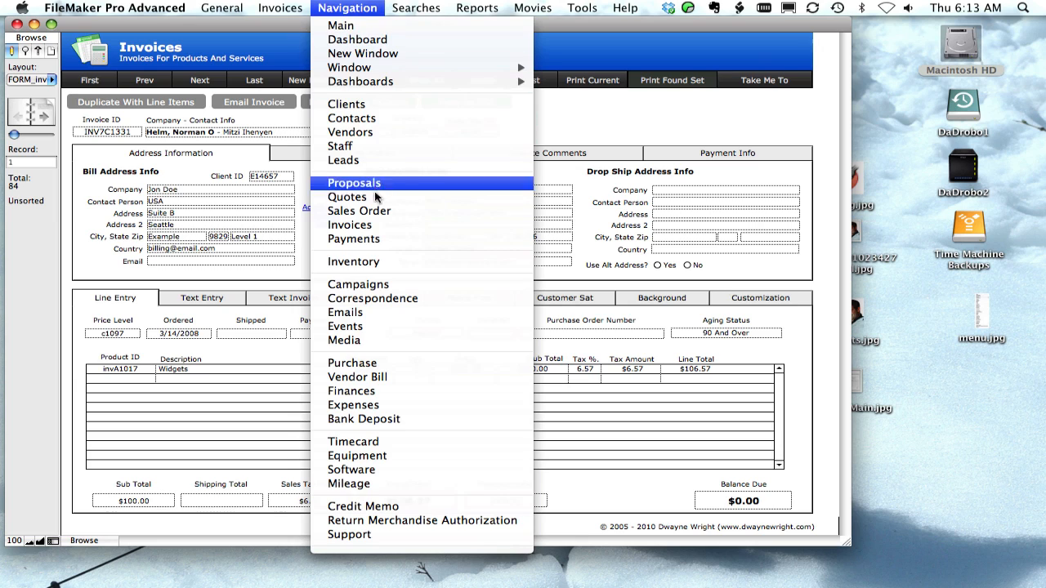
{"action": "left_click", "coordinate": [559, 125]}
{"action": "left_click", "coordinate": [405, 157]}
{"action": "left_click", "coordinate": [500, 158]}
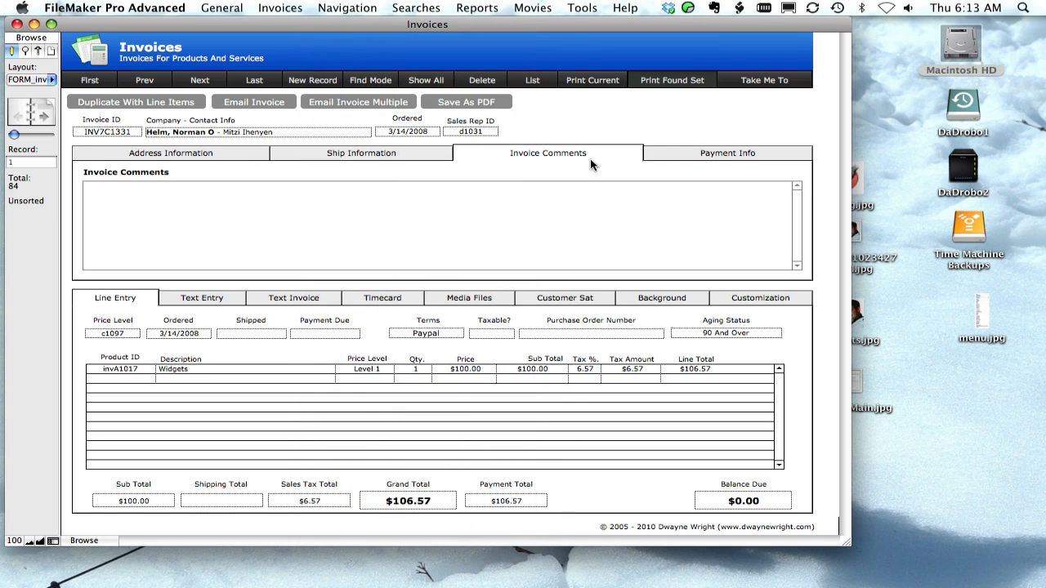
{"action": "left_click", "coordinate": [663, 157]}
{"action": "left_click", "coordinate": [227, 160]}
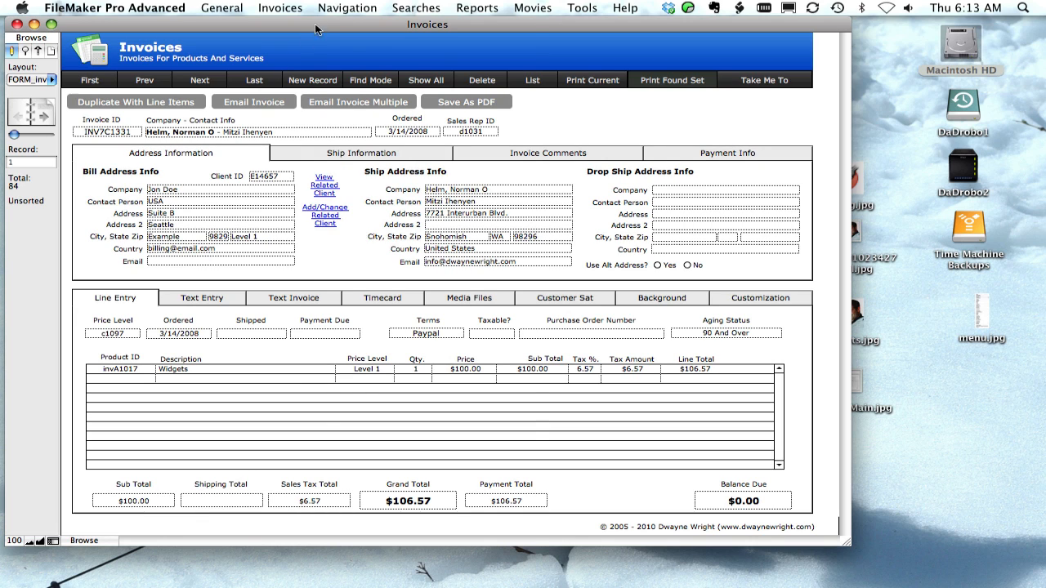
Go to the Inventory module and review Inventory Transactions for the first three products, plus the third product's Marketing section
{"action": "left_click", "coordinate": [336, 8]}
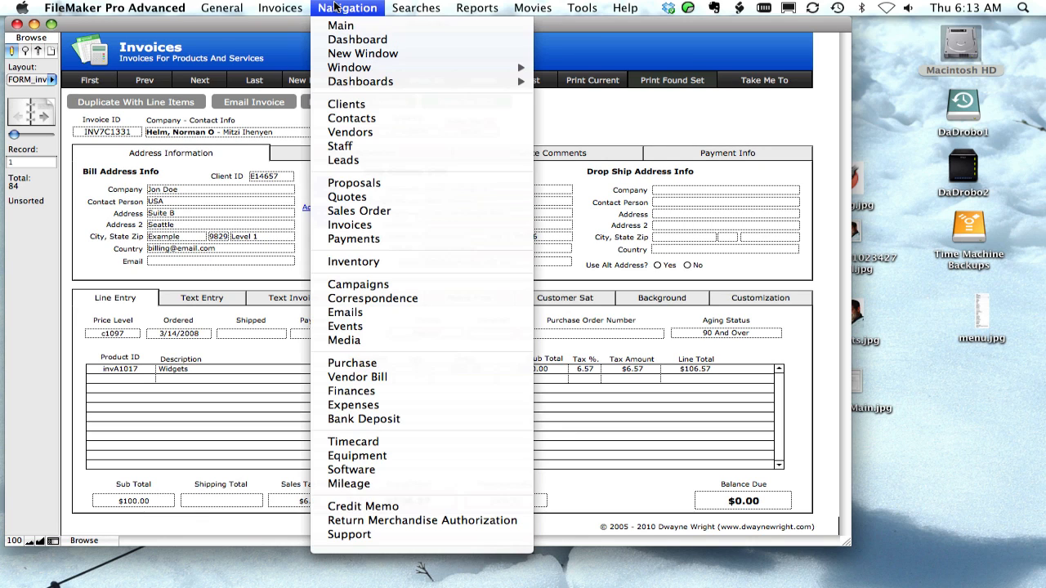
{"action": "left_click", "coordinate": [357, 262]}
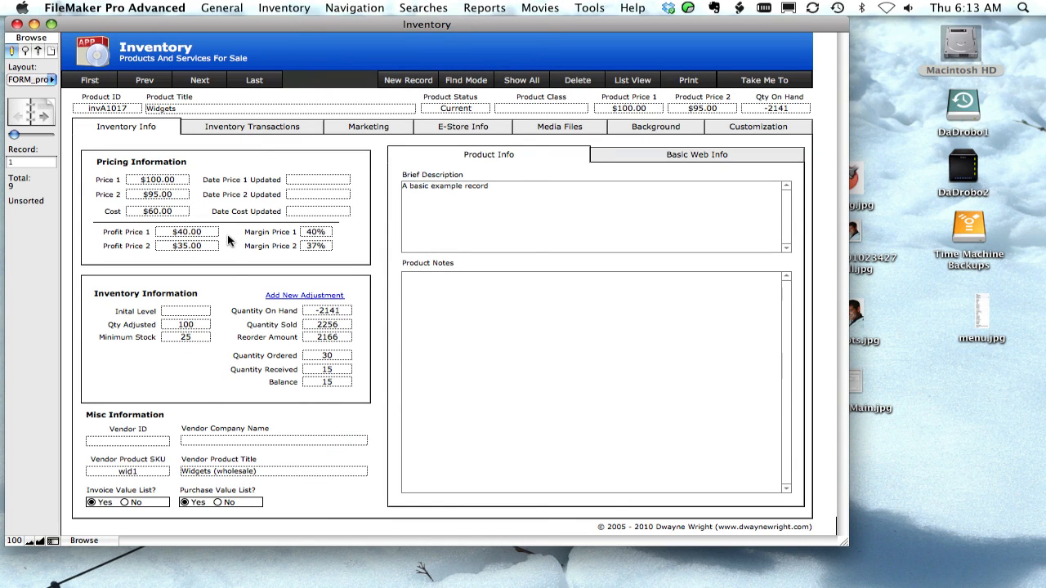
{"action": "left_click", "coordinate": [264, 130]}
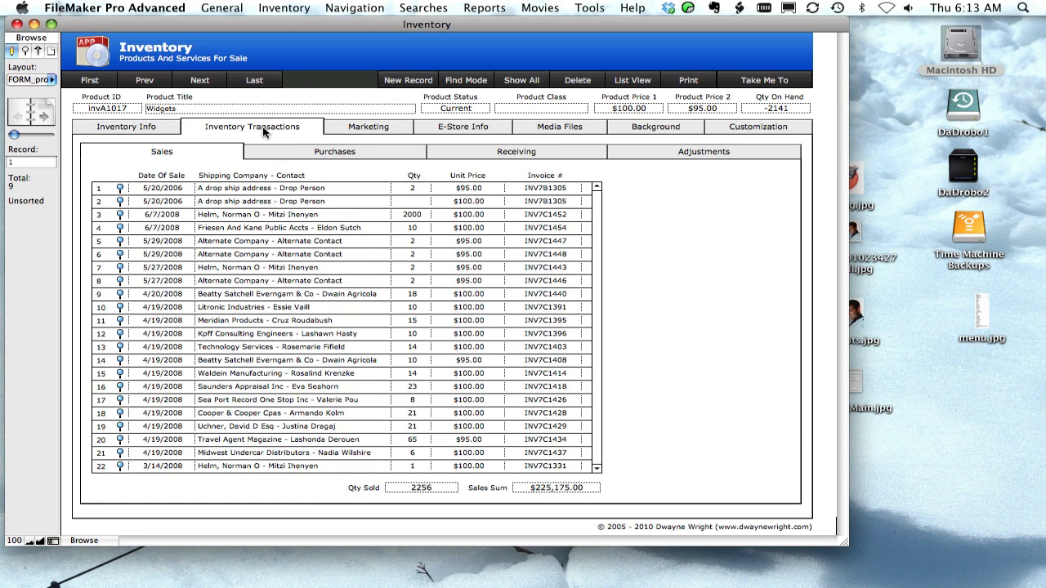
{"action": "left_click", "coordinate": [50, 114]}
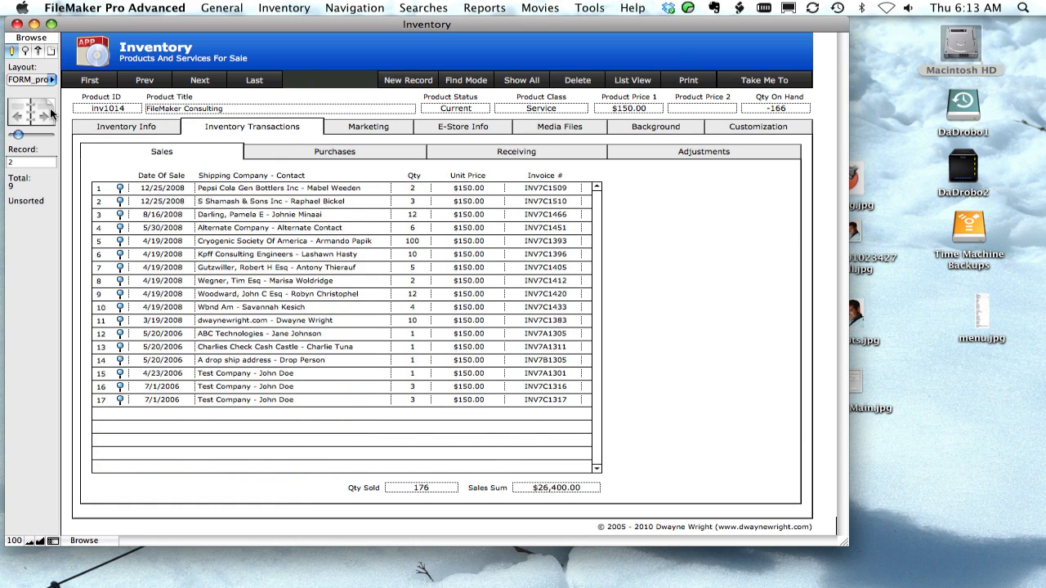
{"action": "left_click", "coordinate": [50, 114]}
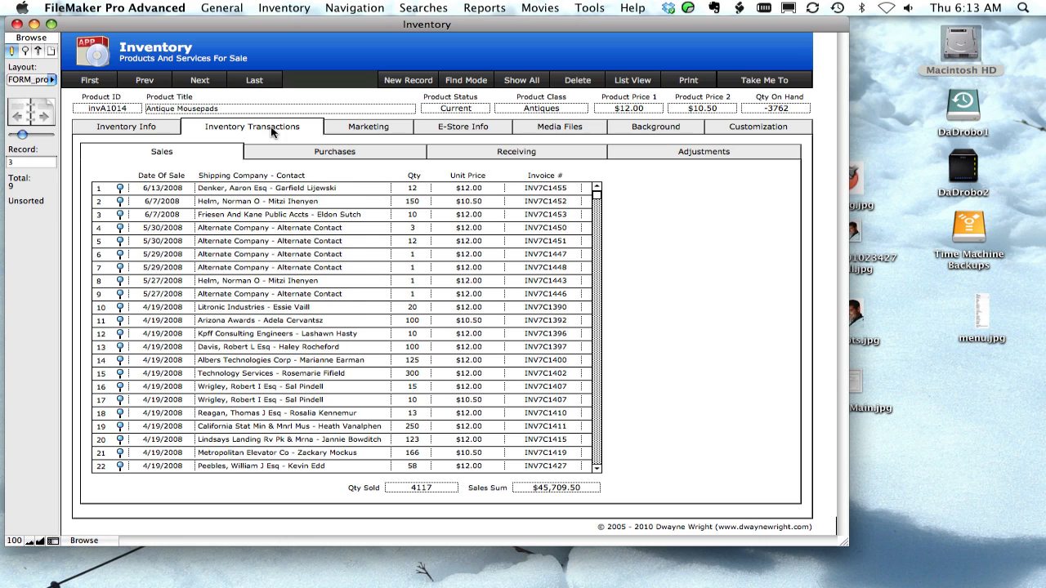
{"action": "left_click", "coordinate": [354, 130]}
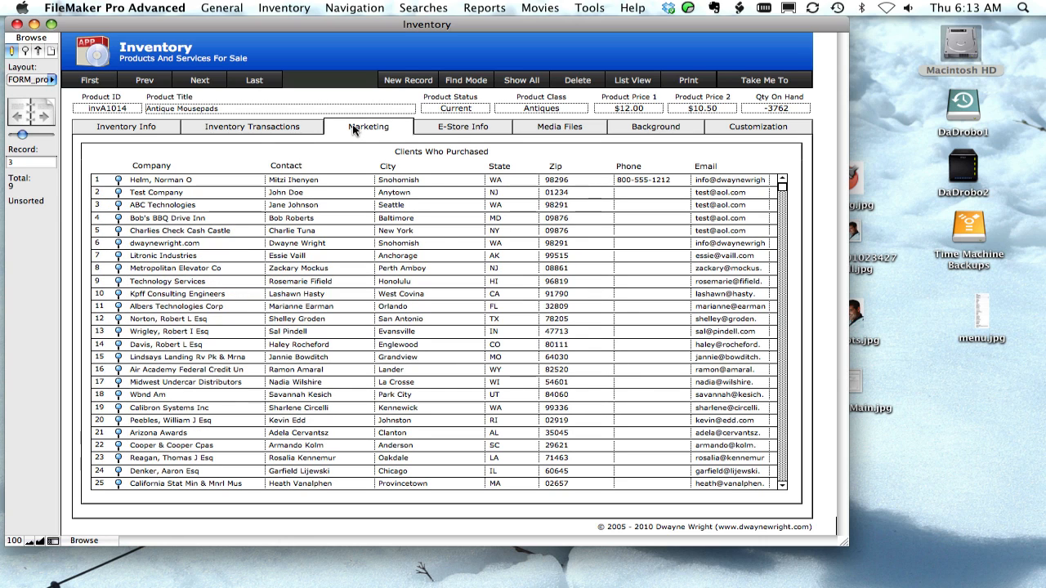
Go to the Campaigns module and review the Outgoing Email Campaign's Clients / Leads, Events including RANGE with durations, and Timecard sections
{"action": "left_click", "coordinate": [358, 11]}
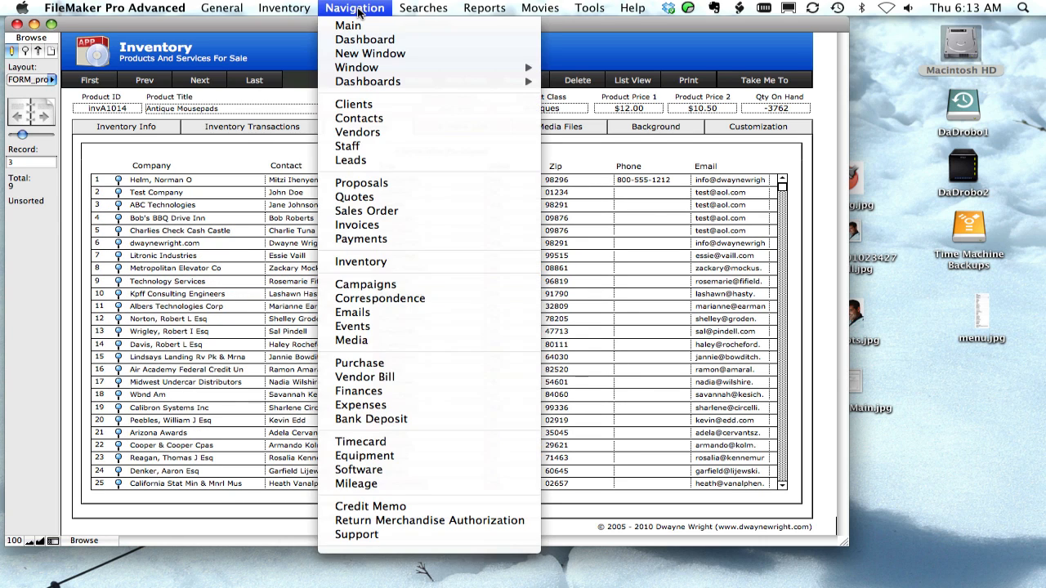
{"action": "left_click", "coordinate": [386, 286]}
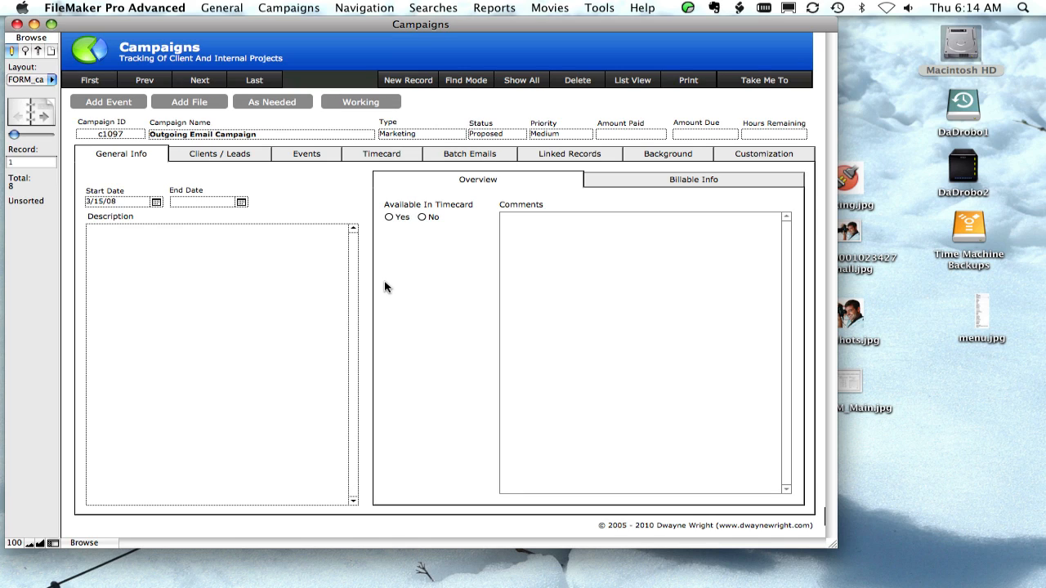
{"action": "left_click", "coordinate": [237, 155]}
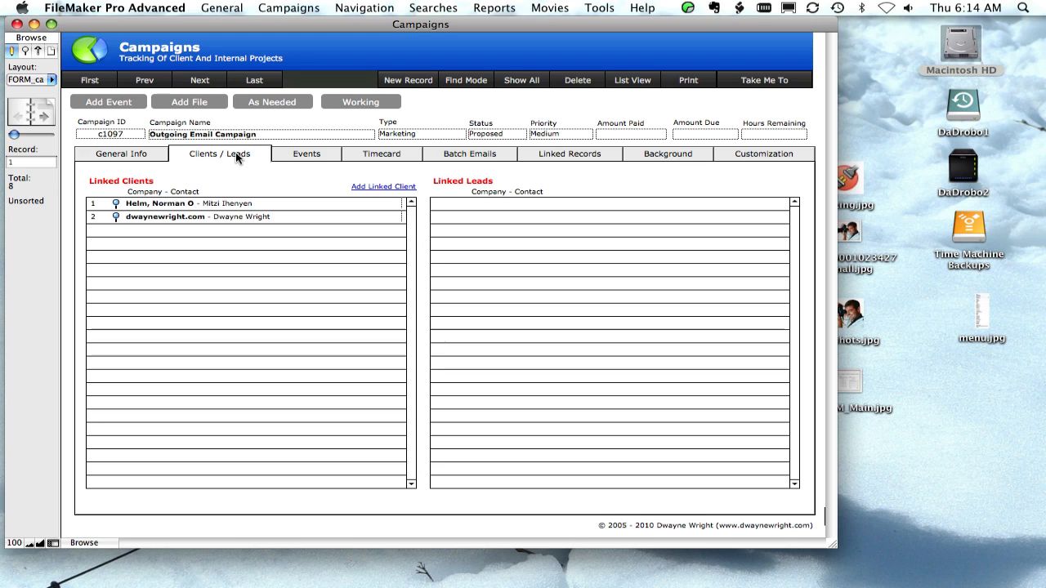
{"action": "left_click", "coordinate": [329, 157]}
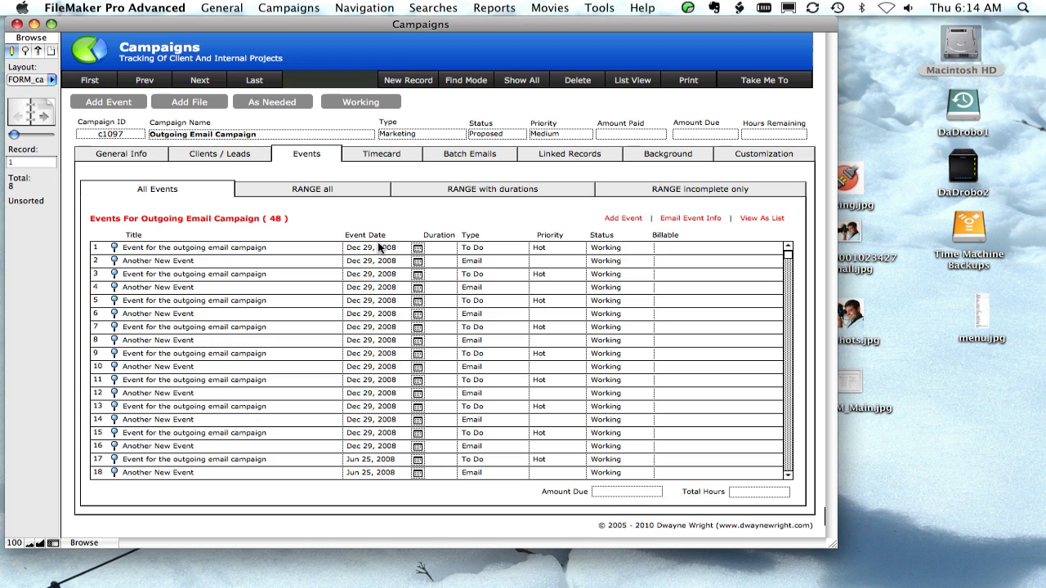
{"action": "left_click", "coordinate": [433, 191]}
{"action": "left_click", "coordinate": [410, 153]}
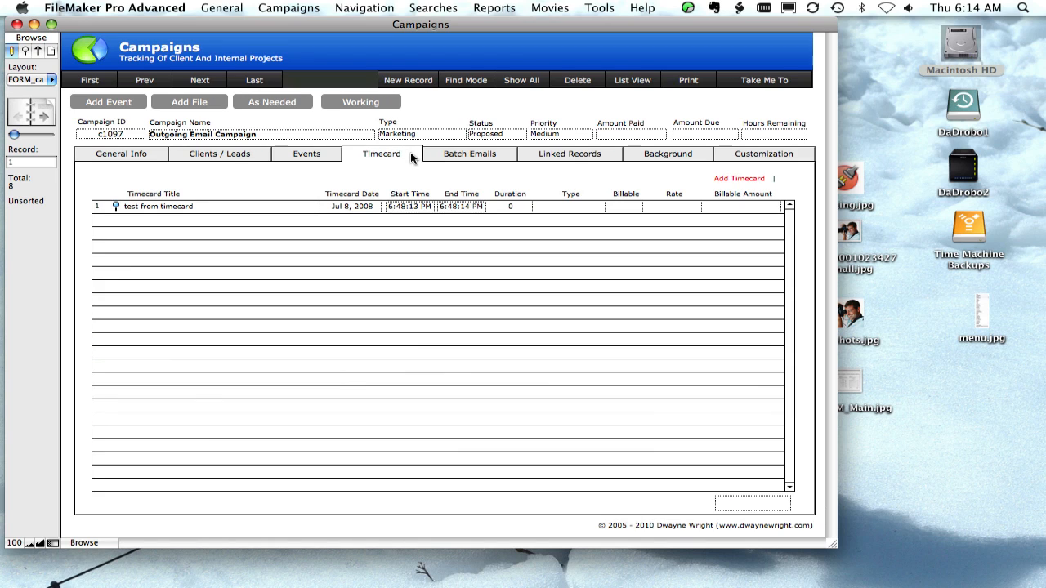
Visit the Correspondence module and continue to the Events module to view their first records
{"action": "left_click", "coordinate": [349, 8]}
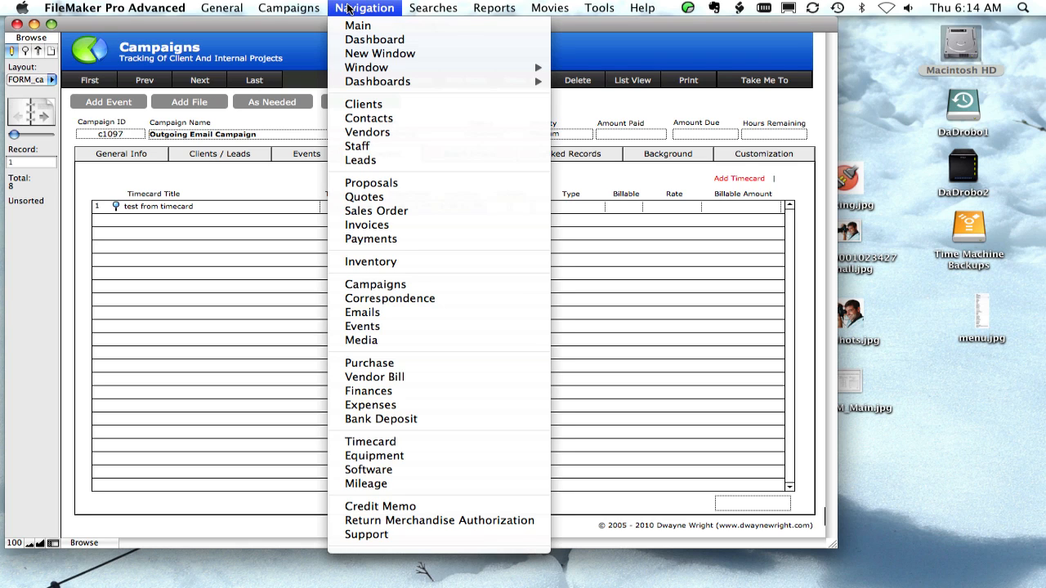
{"action": "left_click", "coordinate": [431, 308]}
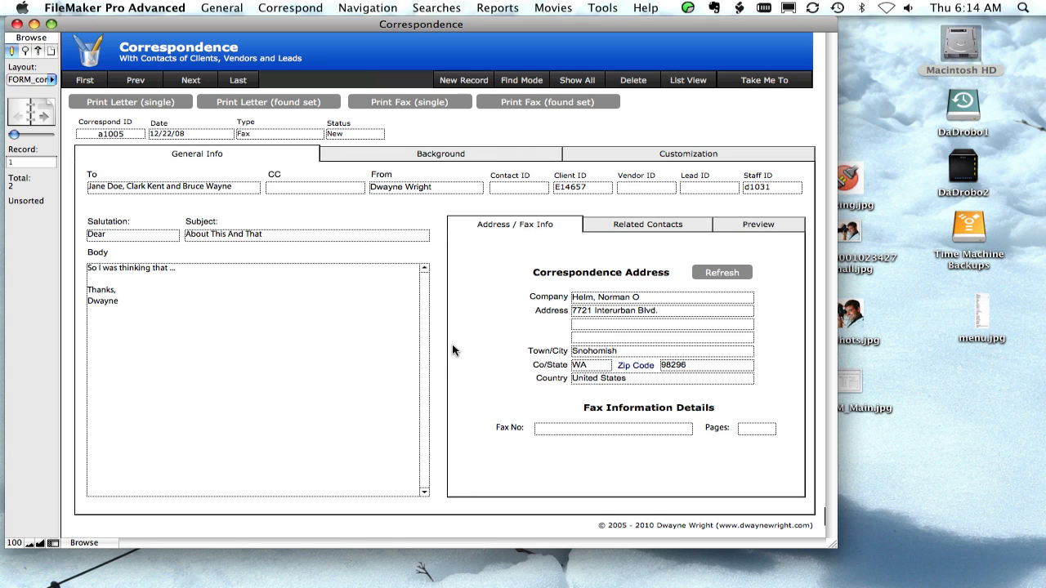
{"action": "left_click", "coordinate": [367, 7]}
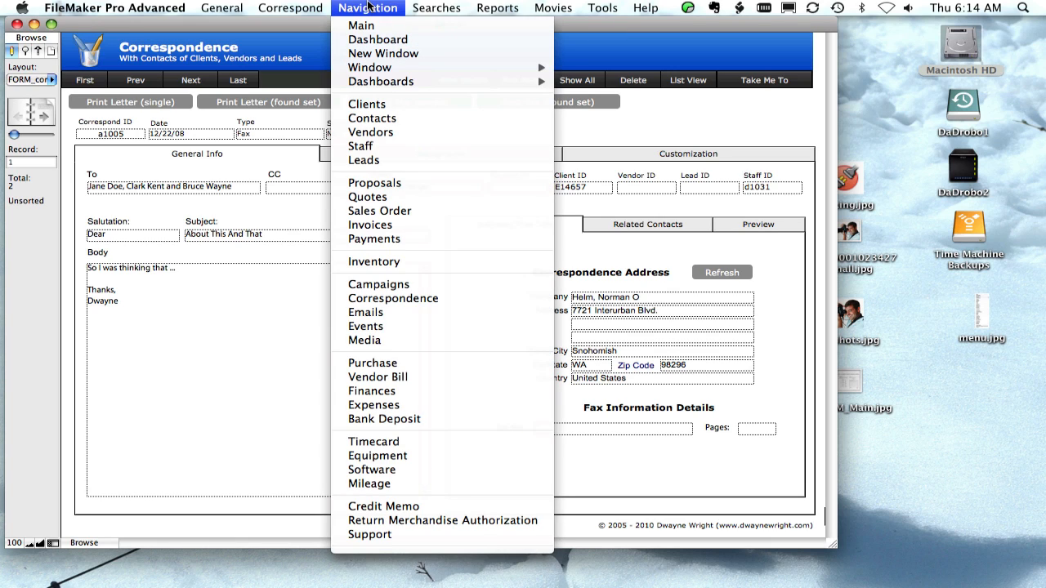
{"action": "left_click", "coordinate": [388, 327]}
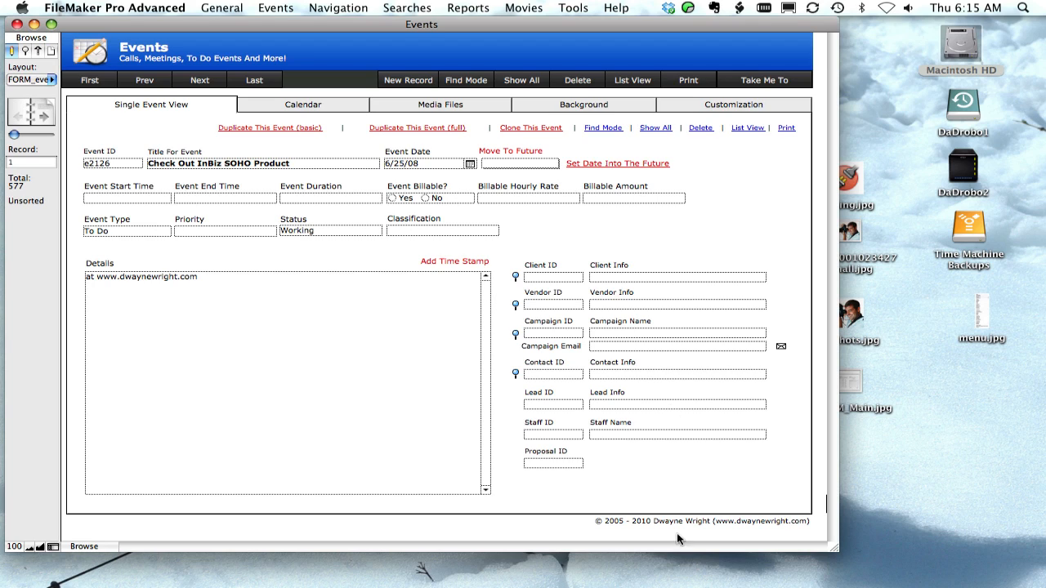
Go to the Purchase module and review the first order's Text Entry, Text PO, Receiving History and Vendor Bills, ending on Receiving History
{"action": "left_click", "coordinate": [331, 8]}
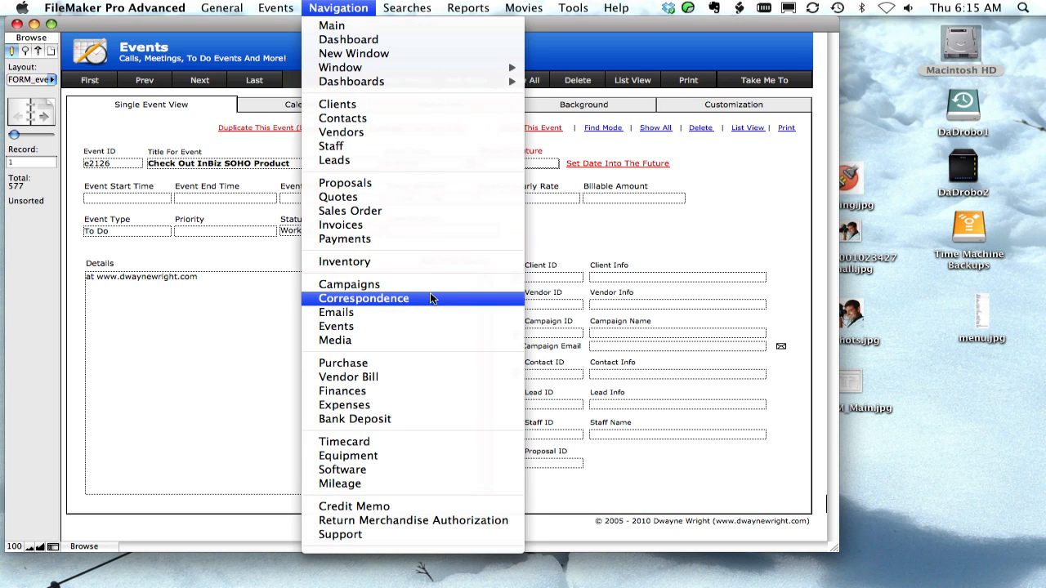
{"action": "left_click", "coordinate": [405, 363]}
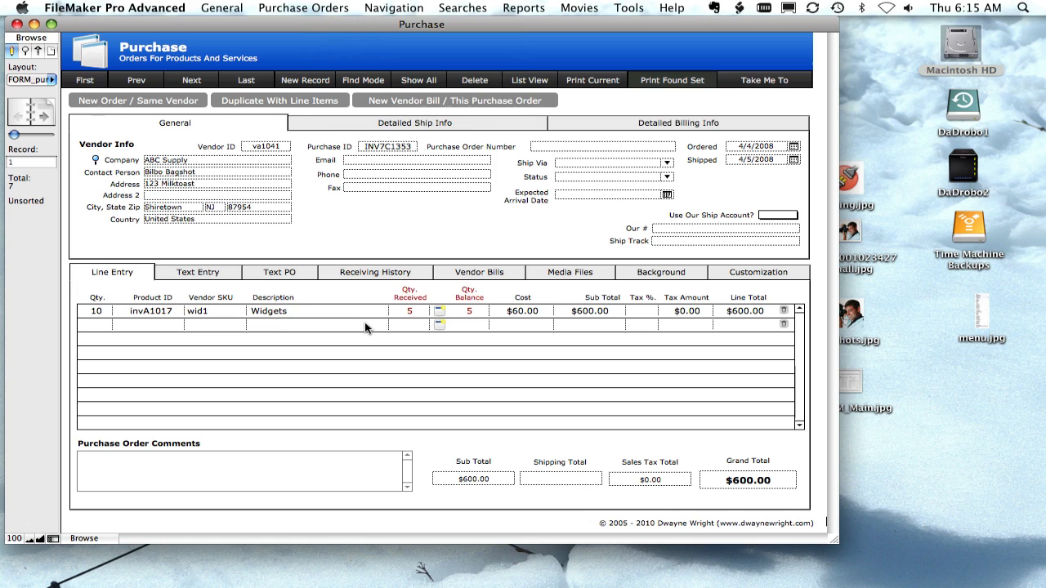
{"action": "left_click", "coordinate": [228, 278]}
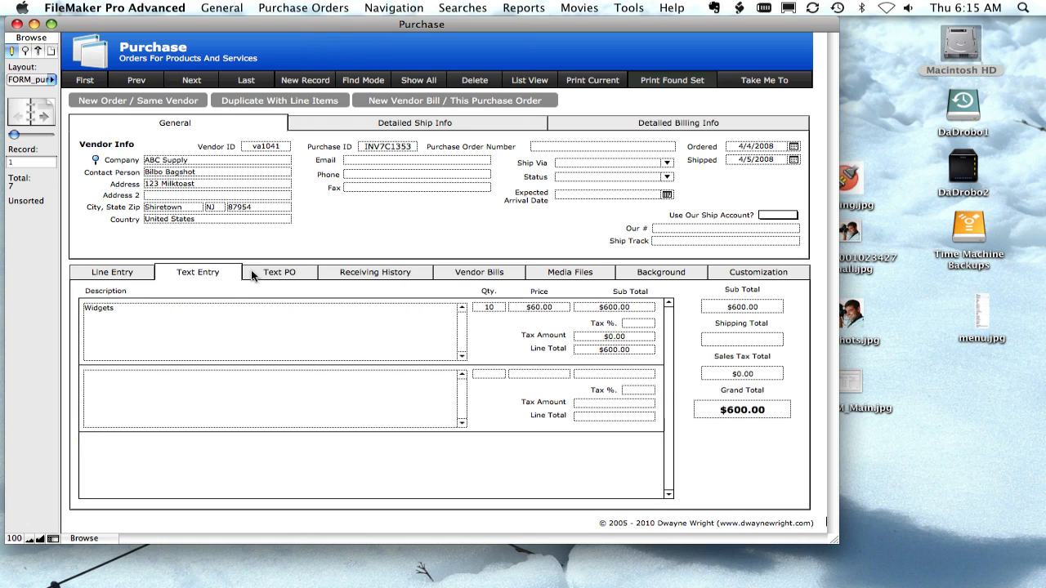
{"action": "left_click", "coordinate": [279, 274]}
{"action": "left_click", "coordinate": [365, 278]}
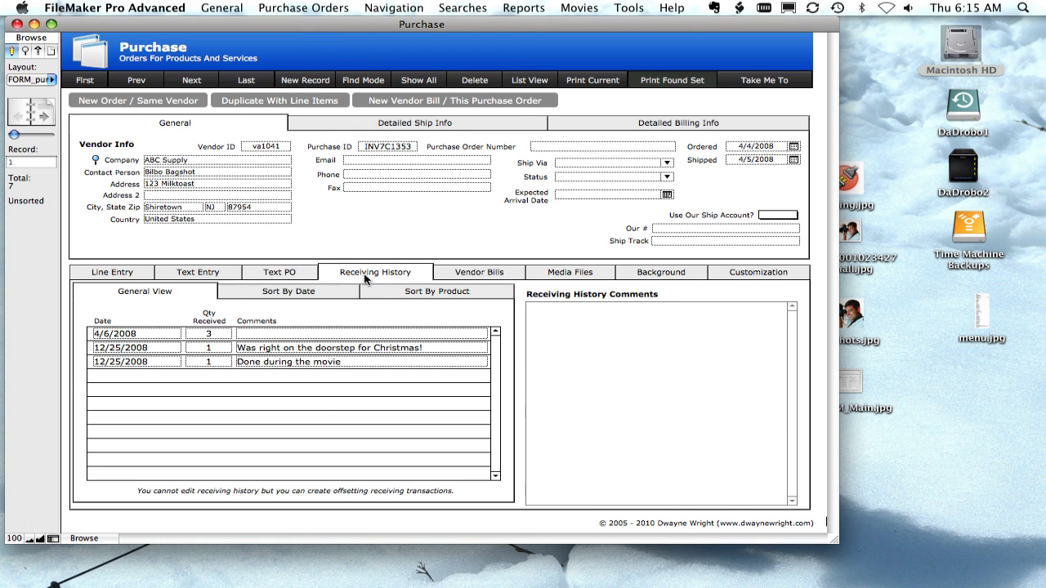
{"action": "left_click", "coordinate": [482, 275]}
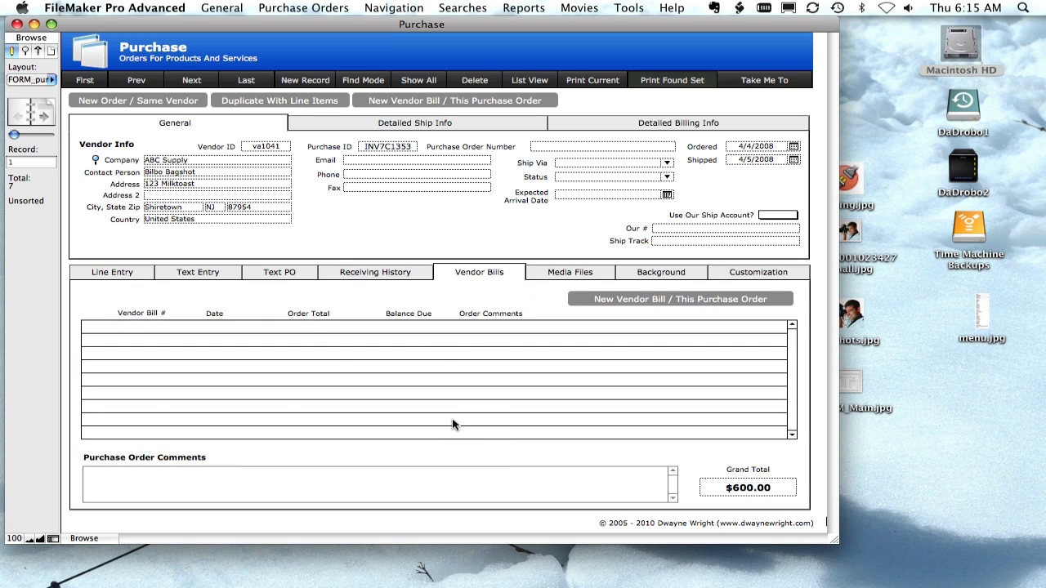
{"action": "left_click", "coordinate": [406, 276]}
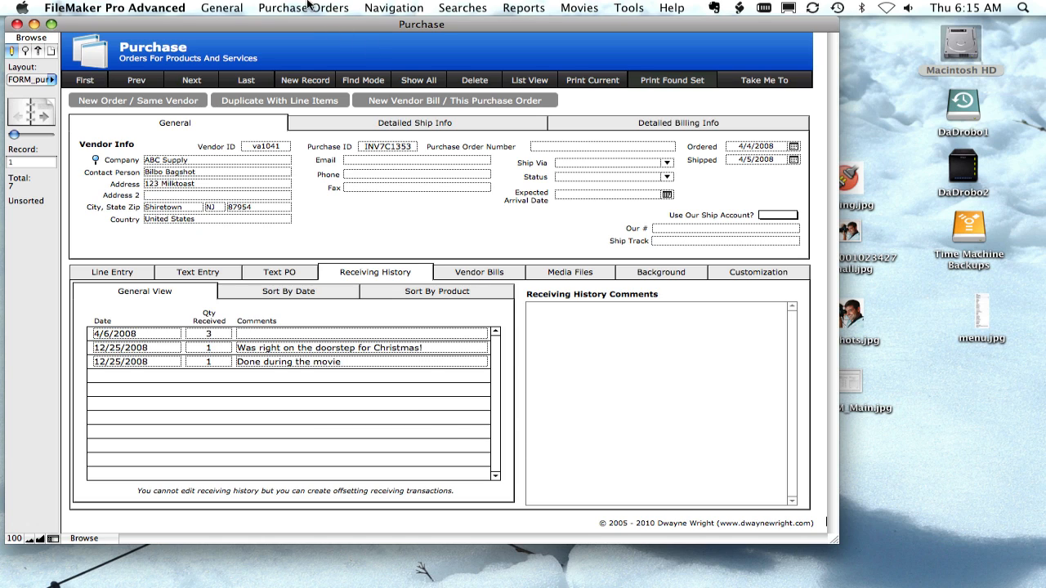
Visit the Vendor Bill module and continue to the Finances module to view their first records
{"action": "left_click", "coordinate": [411, 8]}
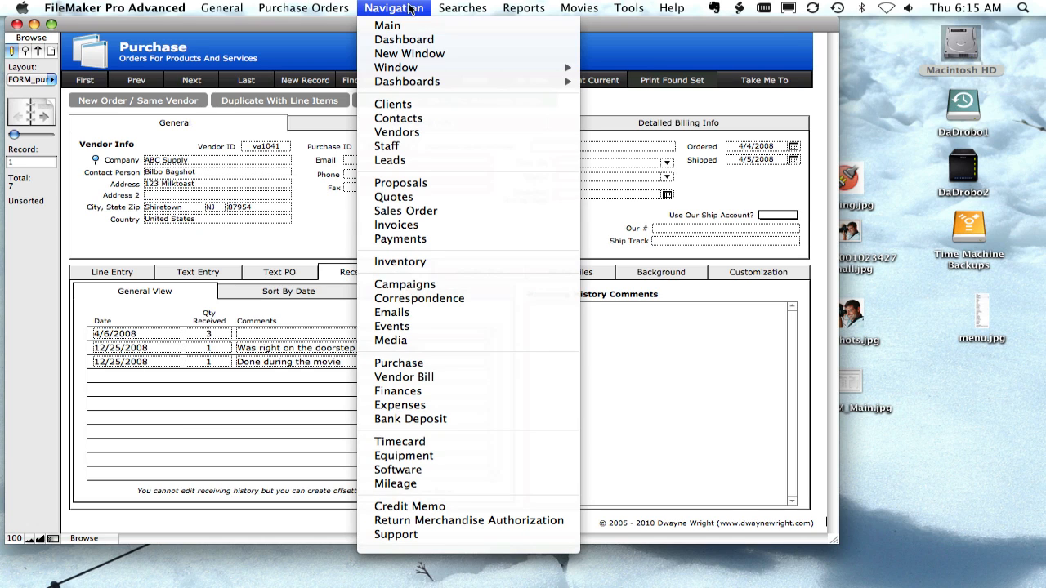
{"action": "left_click", "coordinate": [442, 377]}
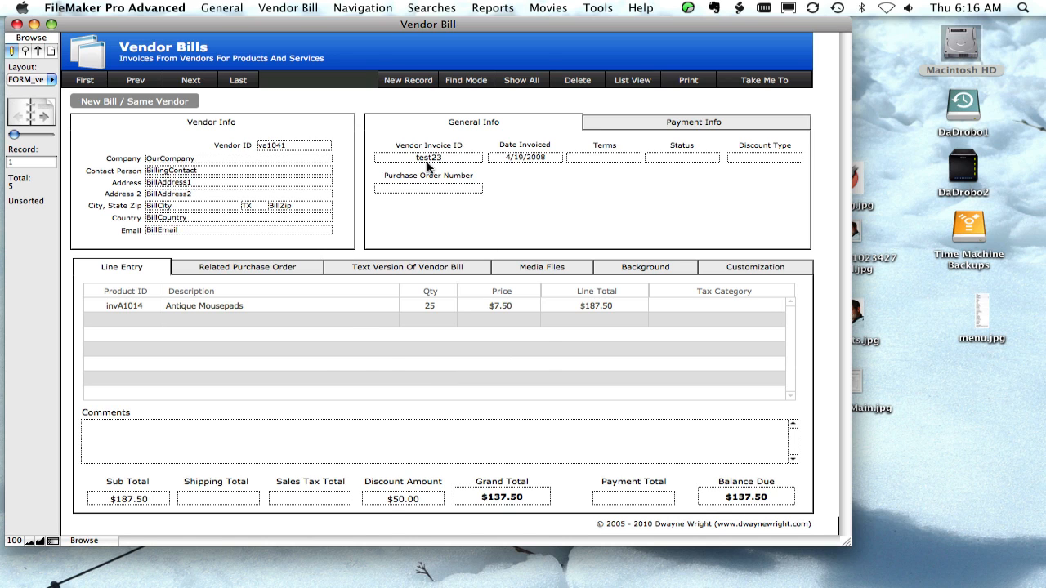
{"action": "left_click", "coordinate": [360, 7]}
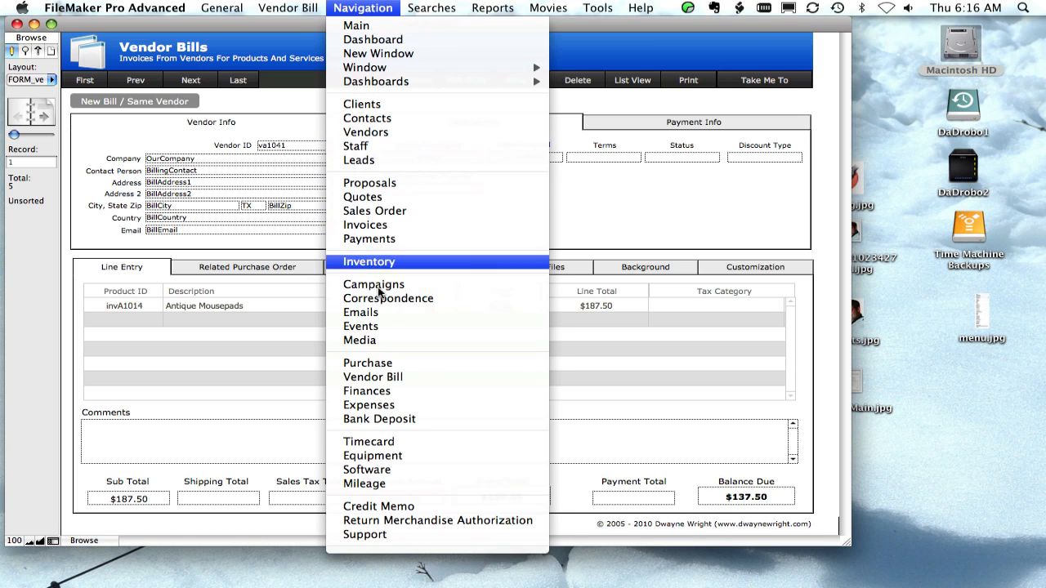
{"action": "left_click", "coordinate": [396, 389]}
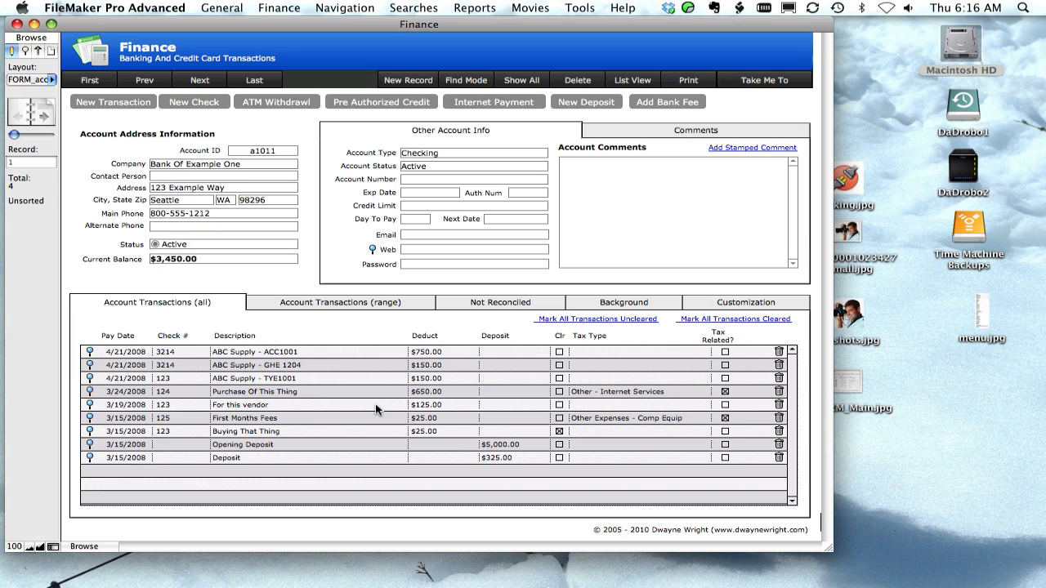
Browse forward to the third finance account and return to the first account record
{"action": "left_click", "coordinate": [49, 107]}
{"action": "left_click", "coordinate": [49, 107]}
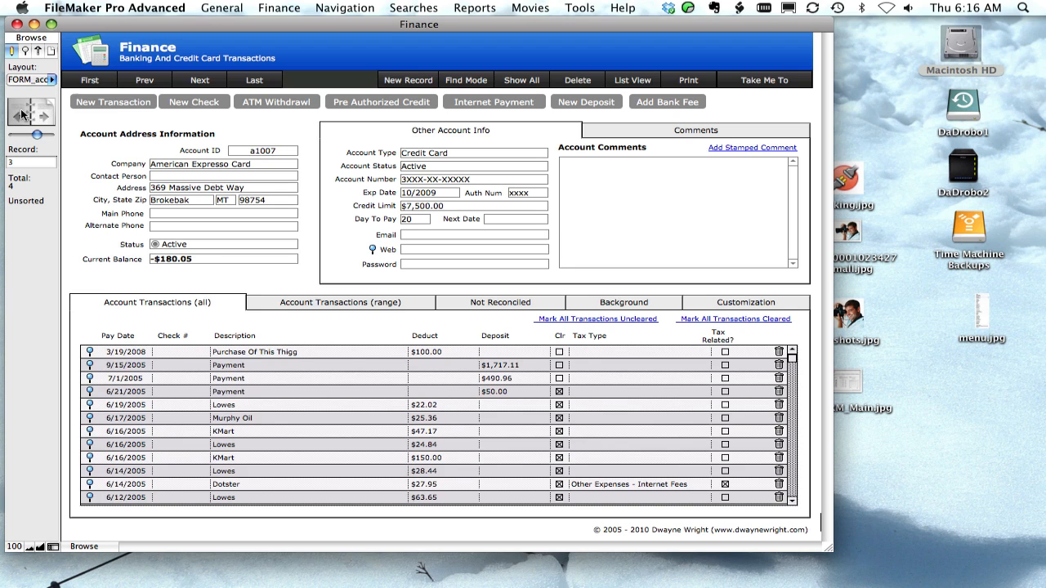
{"action": "left_click", "coordinate": [22, 114]}
{"action": "left_click", "coordinate": [22, 114]}
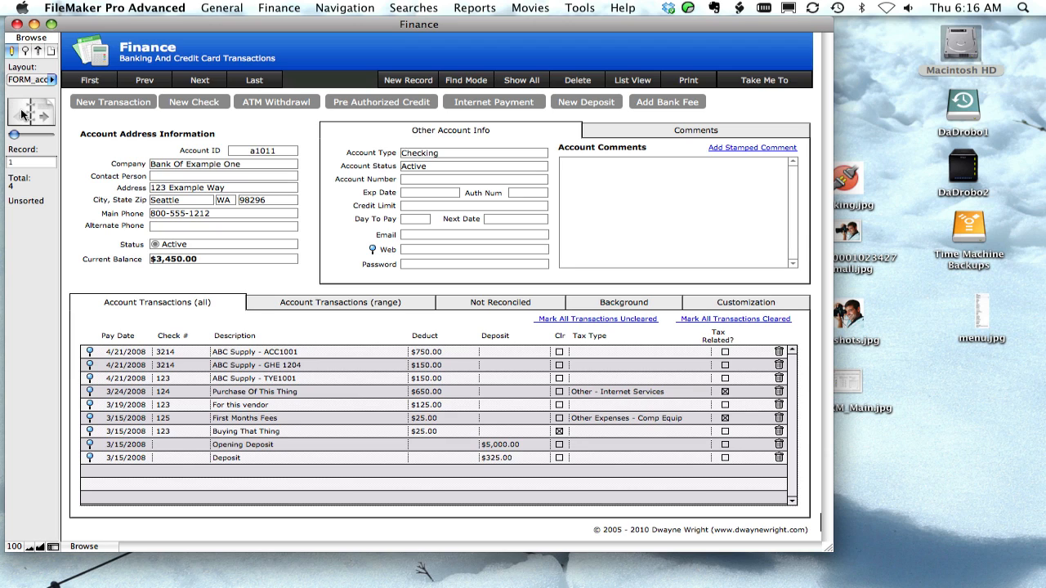
Visit the Credit Memo module and continue to the Return Merchandise Authorization module to view their first records
{"action": "left_click", "coordinate": [320, 8]}
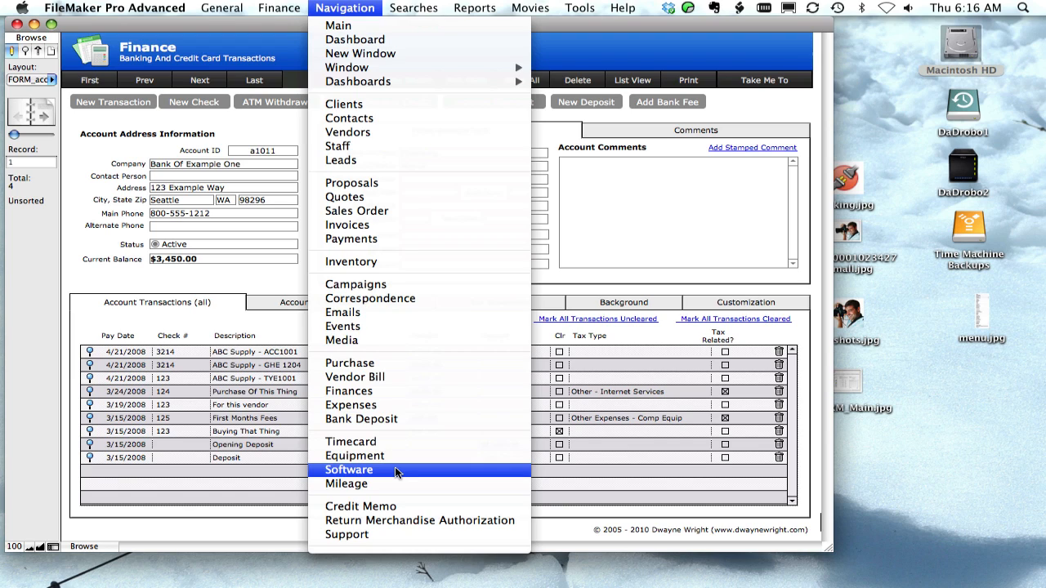
{"action": "left_click", "coordinate": [407, 508]}
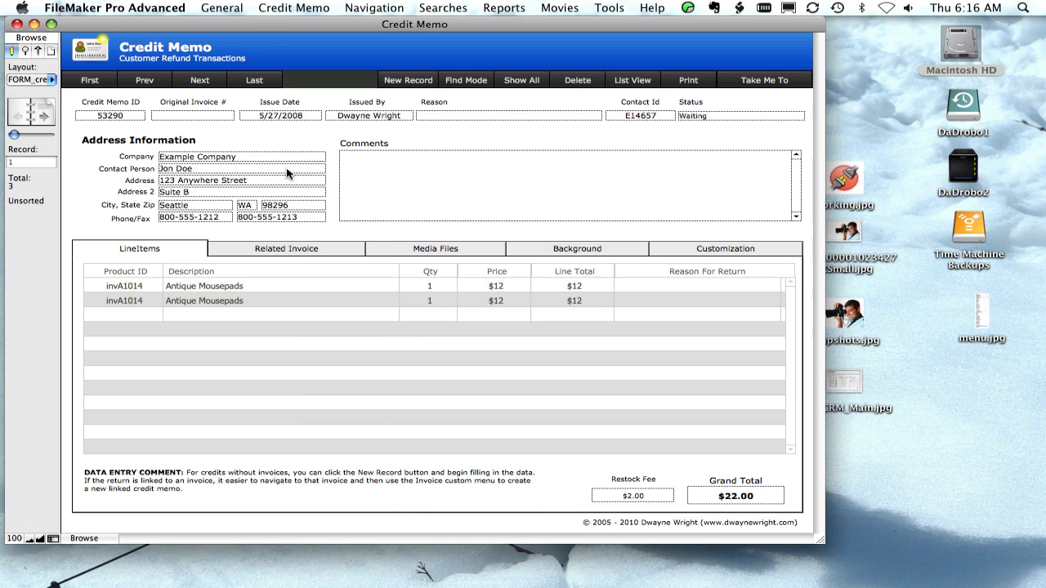
{"action": "left_click", "coordinate": [359, 9]}
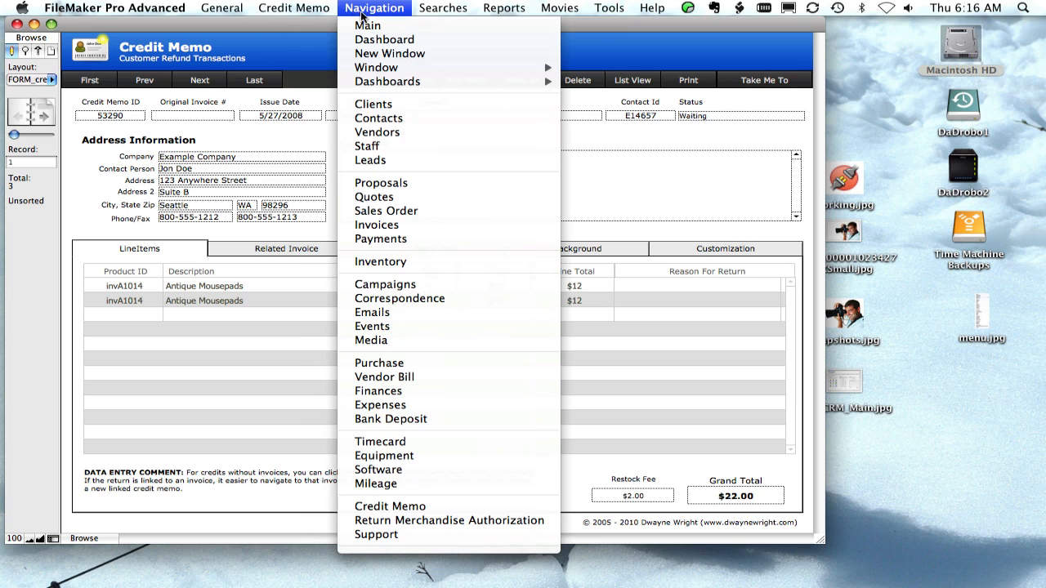
{"action": "left_click", "coordinate": [401, 520]}
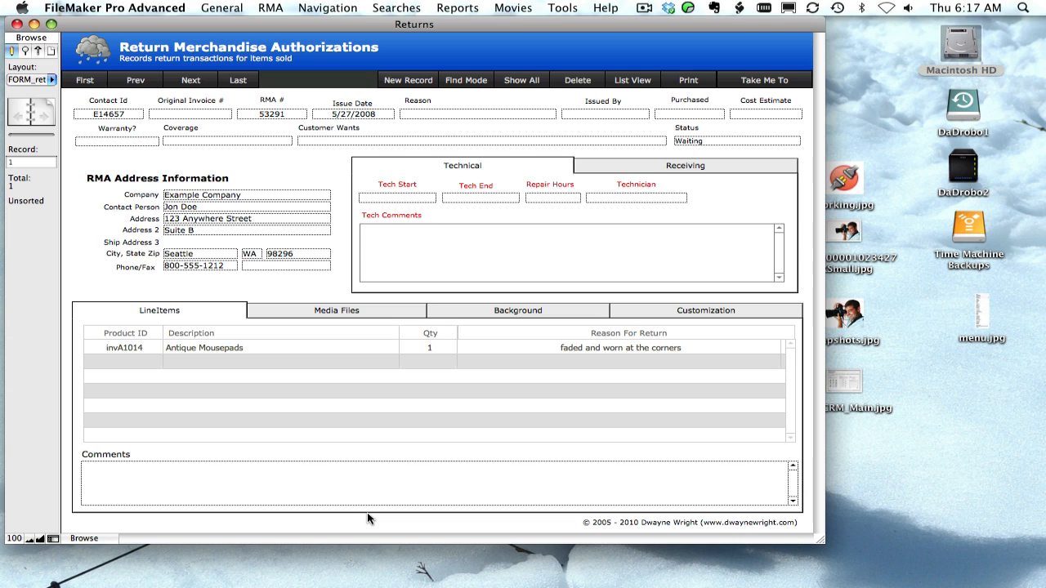
Go to the Support module and switch the active menu set to the standard FileMaker menus
{"action": "left_click", "coordinate": [333, 10]}
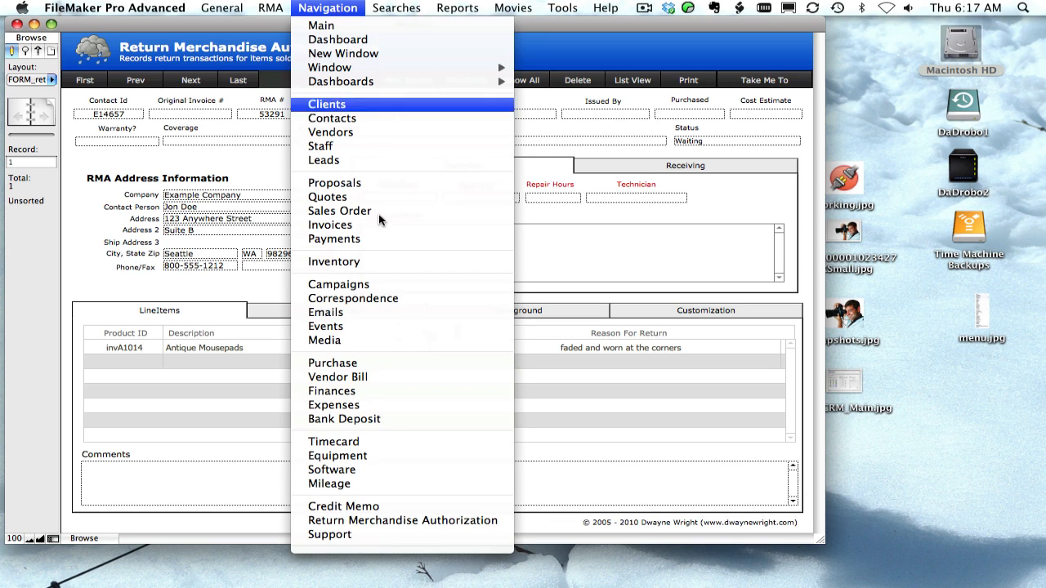
{"action": "left_click", "coordinate": [396, 535]}
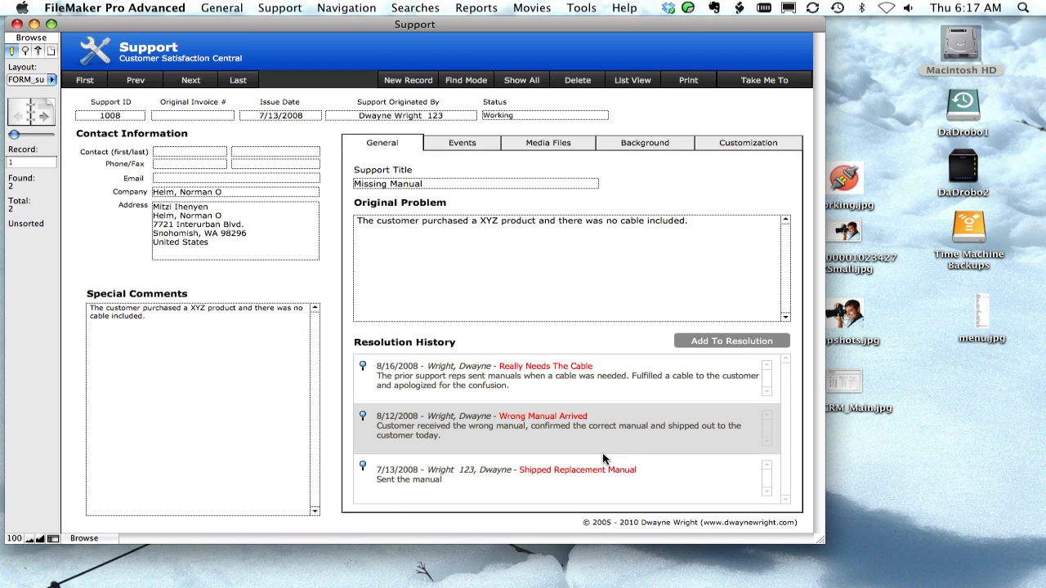
{"action": "left_click", "coordinate": [580, 10]}
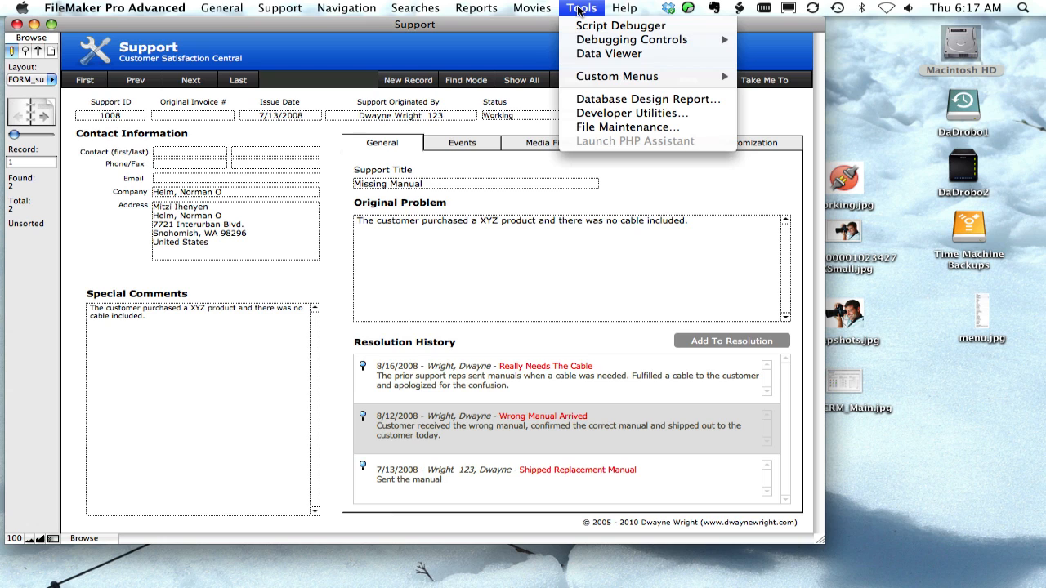
{"action": "mouse_move", "coordinate": [611, 76]}
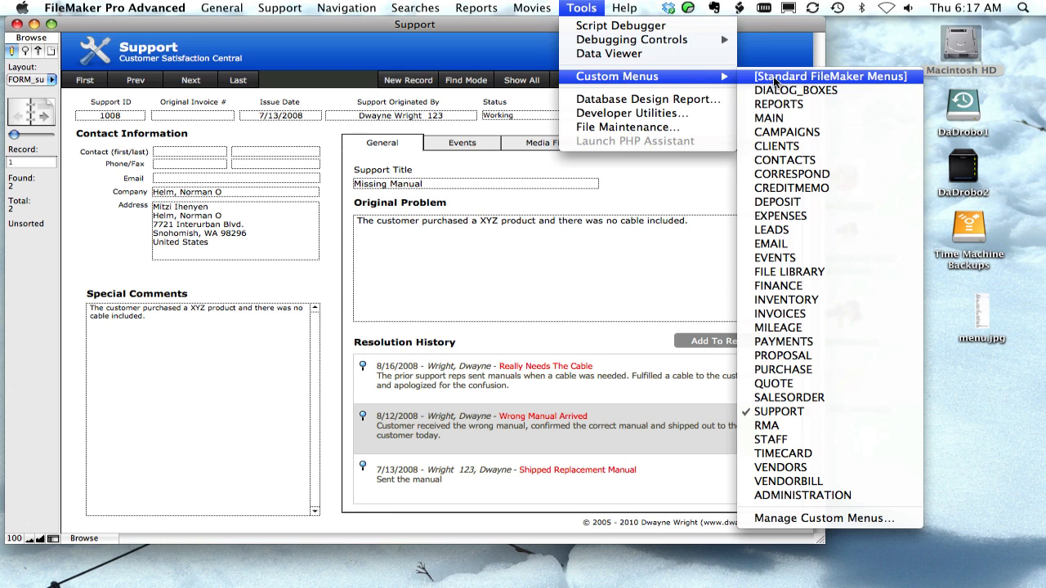
{"action": "left_click", "coordinate": [776, 77]}
Bring up the script manager, expand the CONTACTS folder and look over the scripts in the CLIENTS and CONTACTS folders
{"action": "left_click", "coordinate": [489, 7]}
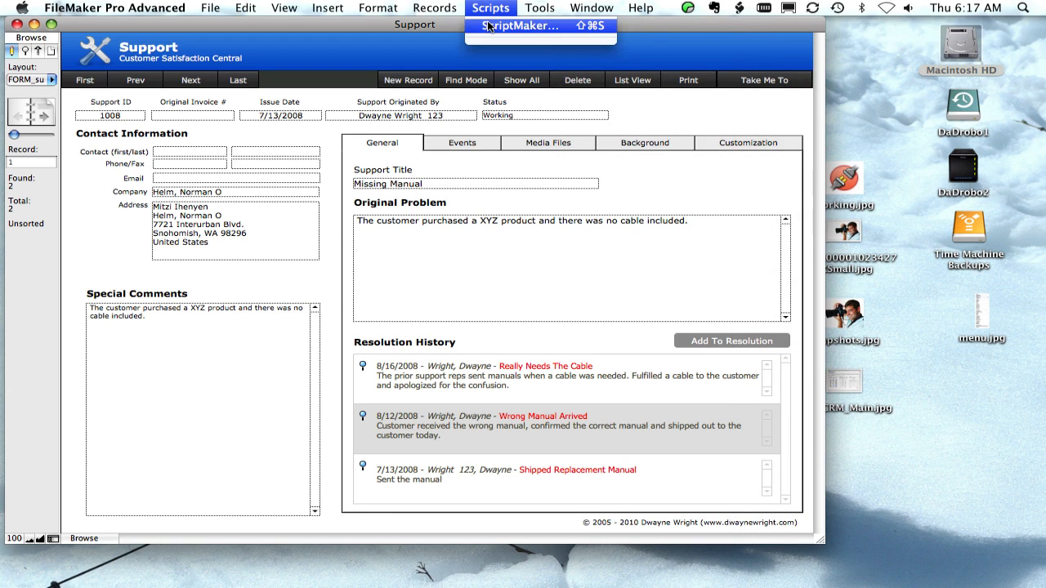
{"action": "left_click", "coordinate": [488, 28]}
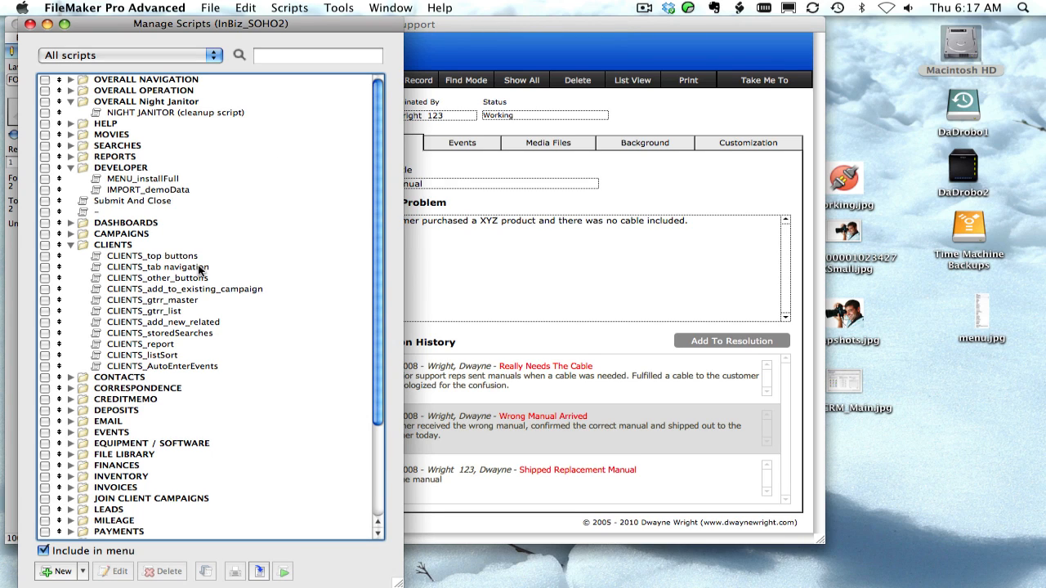
{"action": "left_click", "coordinate": [72, 377]}
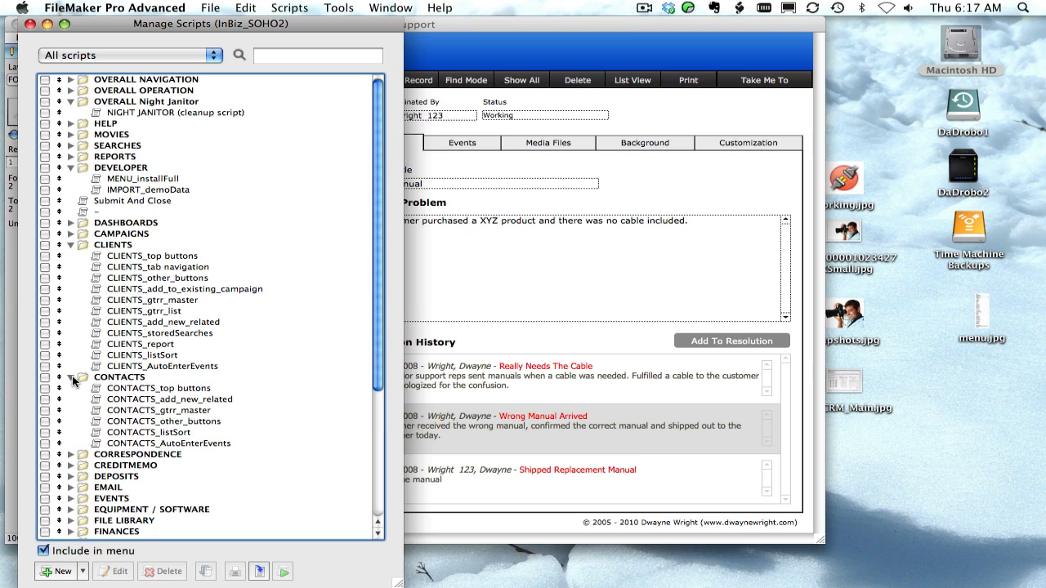
{"action": "left_click", "coordinate": [163, 257]}
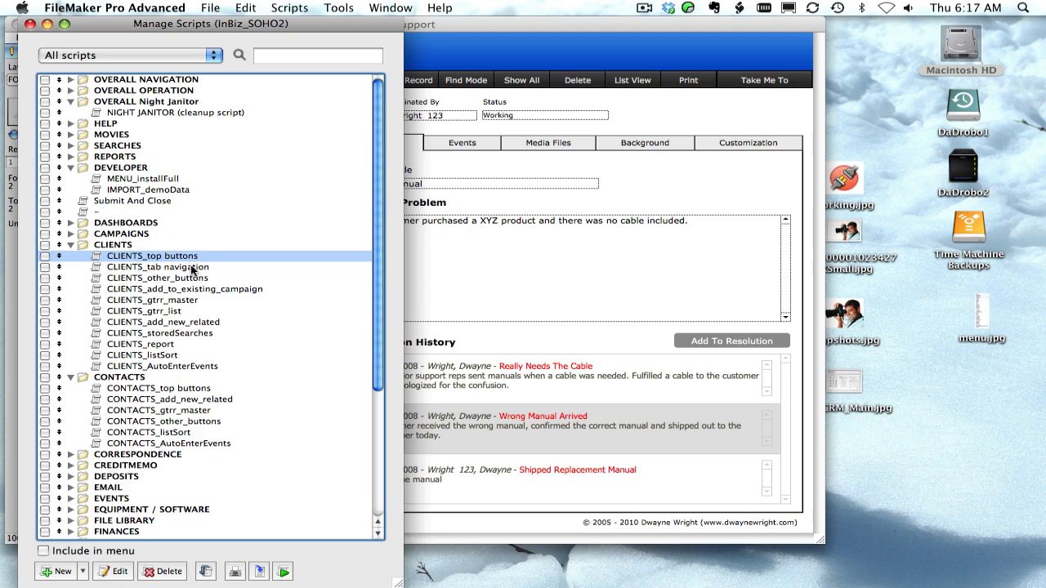
{"action": "left_click", "coordinate": [193, 268]}
{"action": "left_click", "coordinate": [205, 401]}
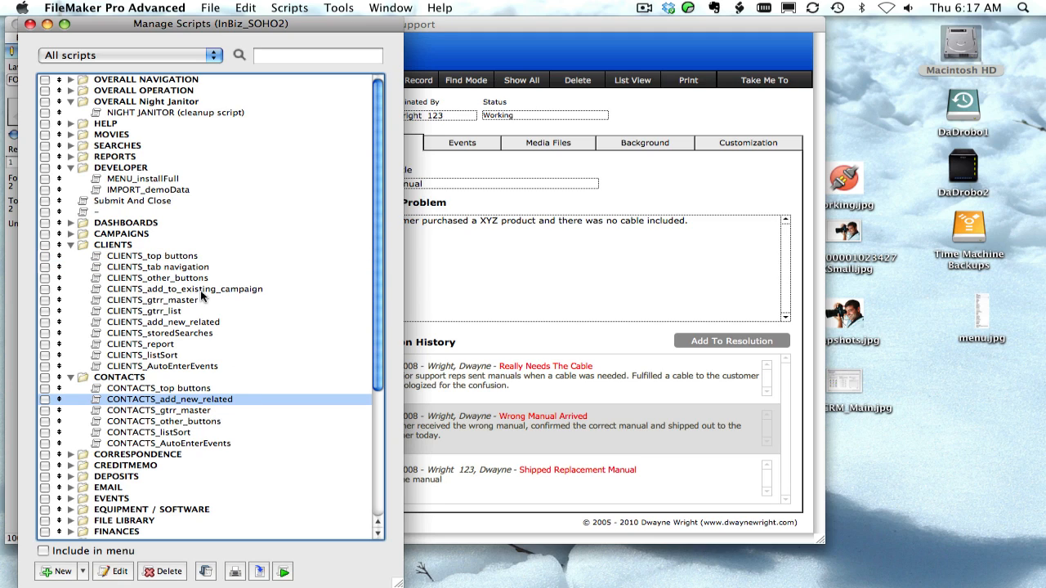
Inspect the CLIENTS_top buttons script from its new record steps to its new related event section, and close the script windows
{"action": "double_click", "coordinate": [193, 256]}
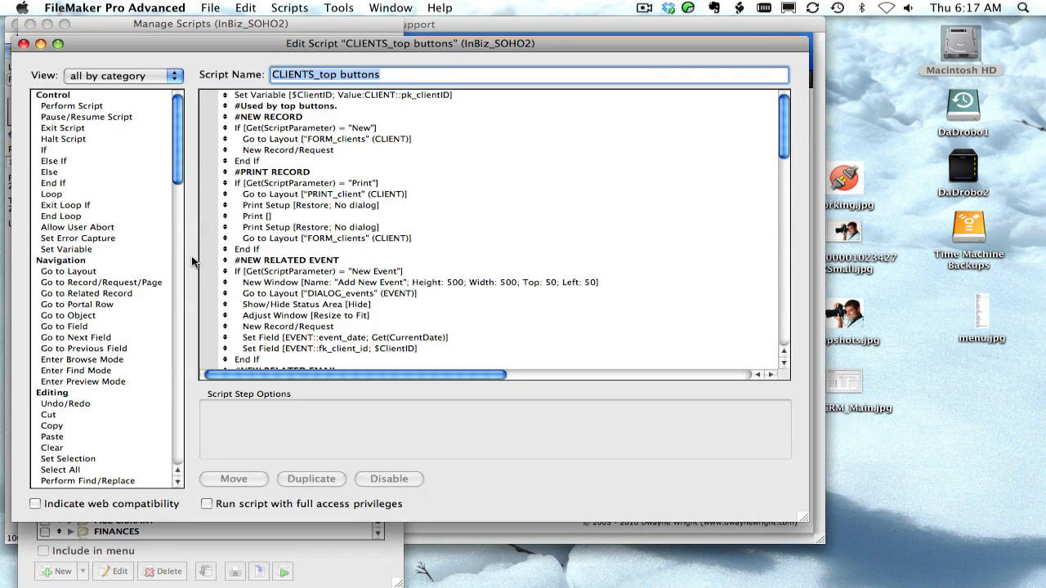
{"action": "left_click", "coordinate": [326, 117]}
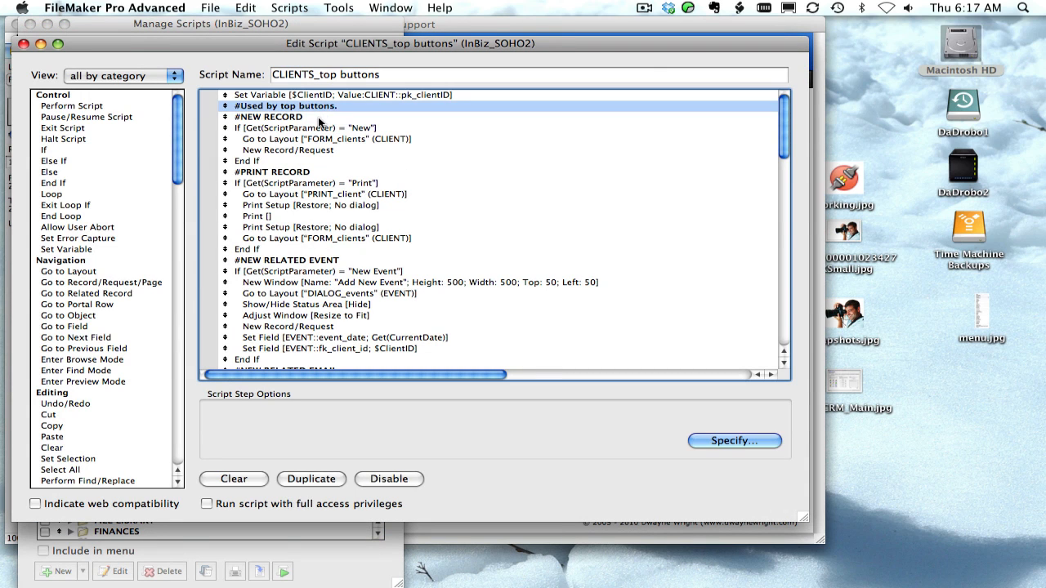
{"action": "left_click", "coordinate": [314, 162]}
{"action": "left_click", "coordinate": [313, 261]}
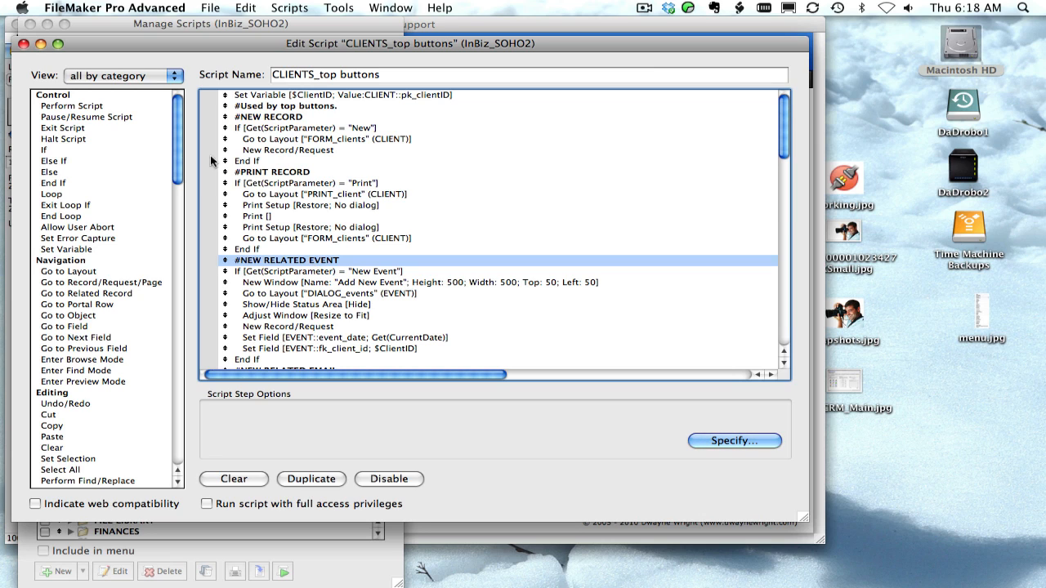
{"action": "left_click", "coordinate": [23, 45]}
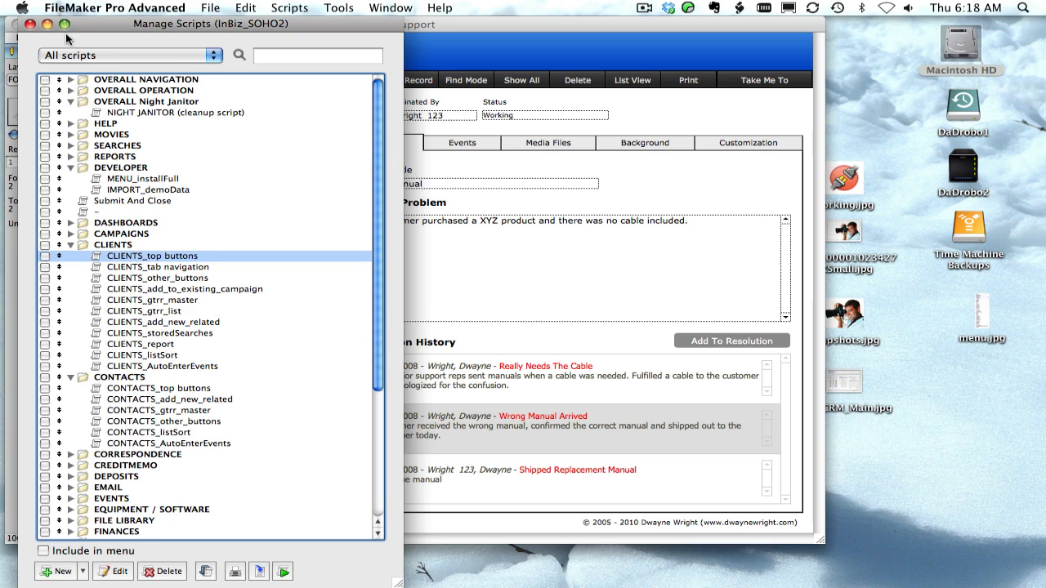
{"action": "left_click", "coordinate": [30, 23]}
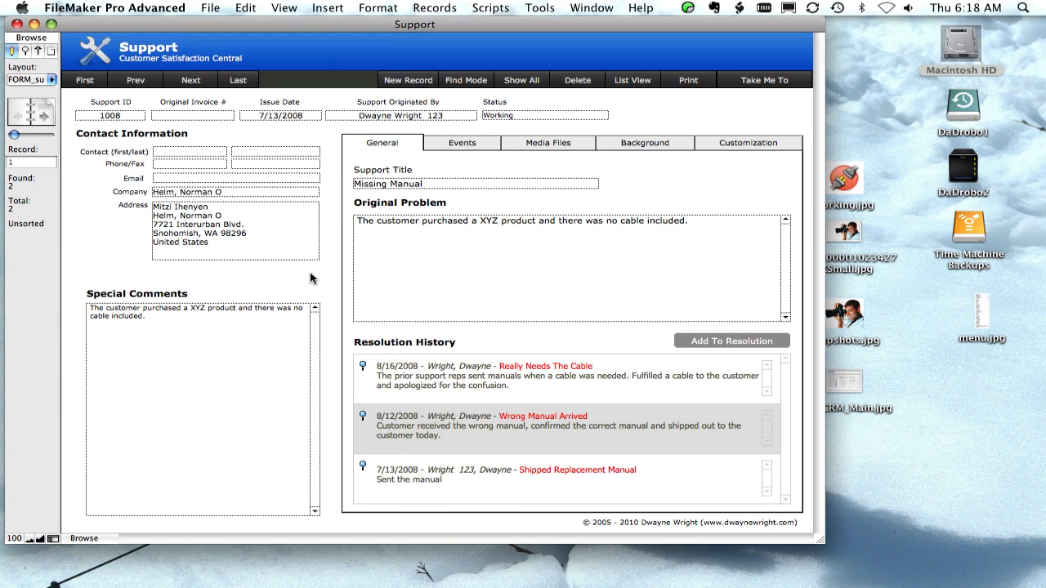
Bring up the database definition and review the table list and the fields of the SUPPORT table
{"action": "left_click", "coordinate": [212, 6]}
{"action": "mouse_move", "coordinate": [232, 98]}
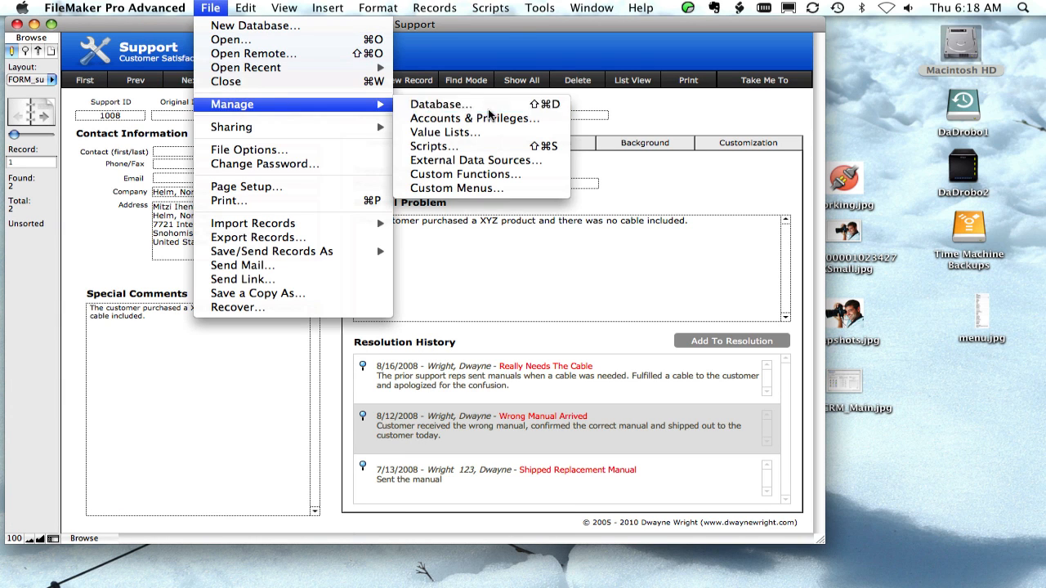
{"action": "left_click", "coordinate": [488, 105]}
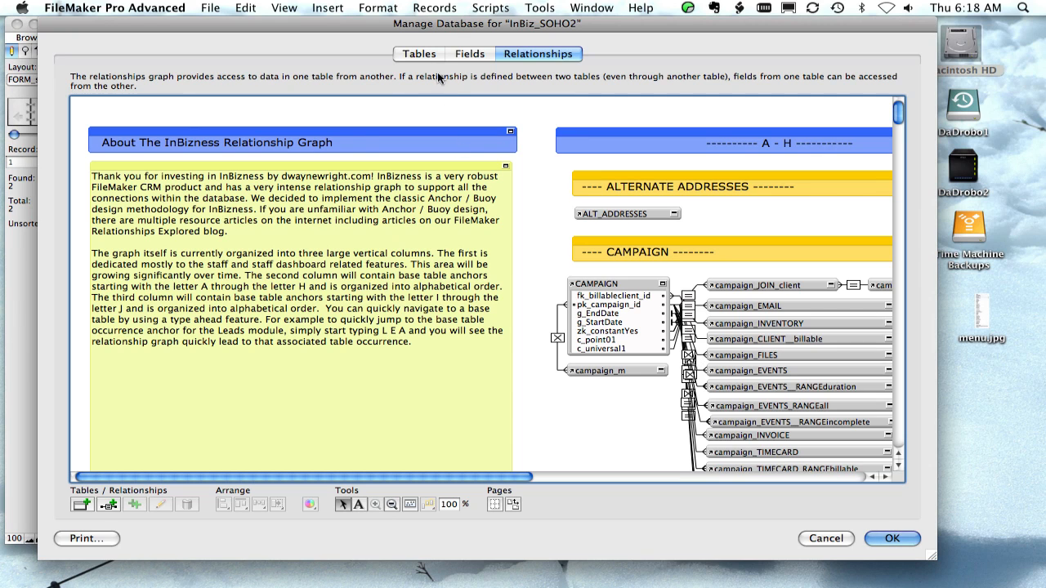
{"action": "left_click", "coordinate": [419, 53]}
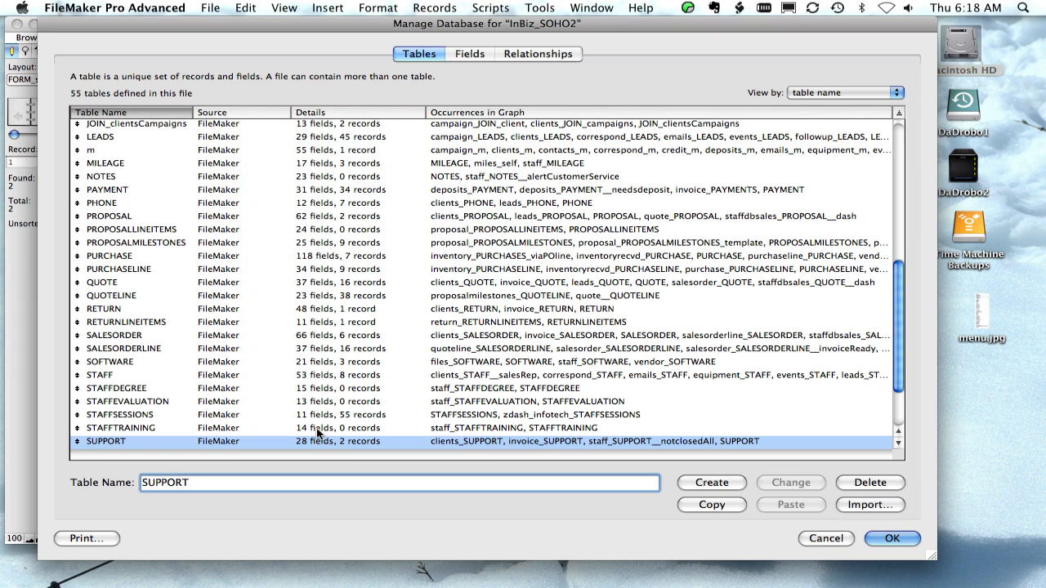
{"action": "left_click", "coordinate": [483, 57]}
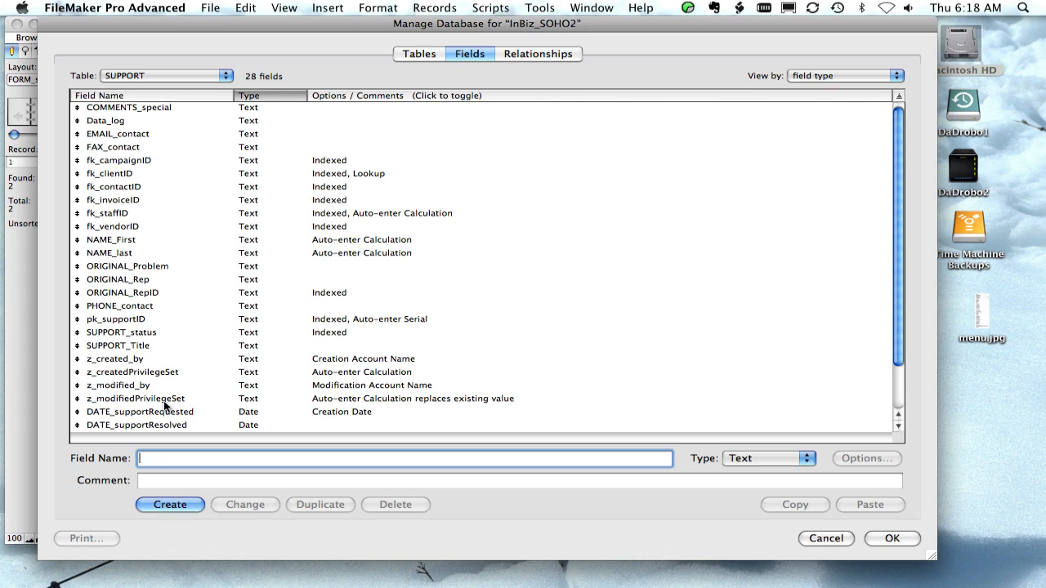
Examine the relationships graph across its A - H and I - Z columns, including the campaign, clients, invoices and inventory groups, and close the database definition
{"action": "left_click", "coordinate": [529, 53]}
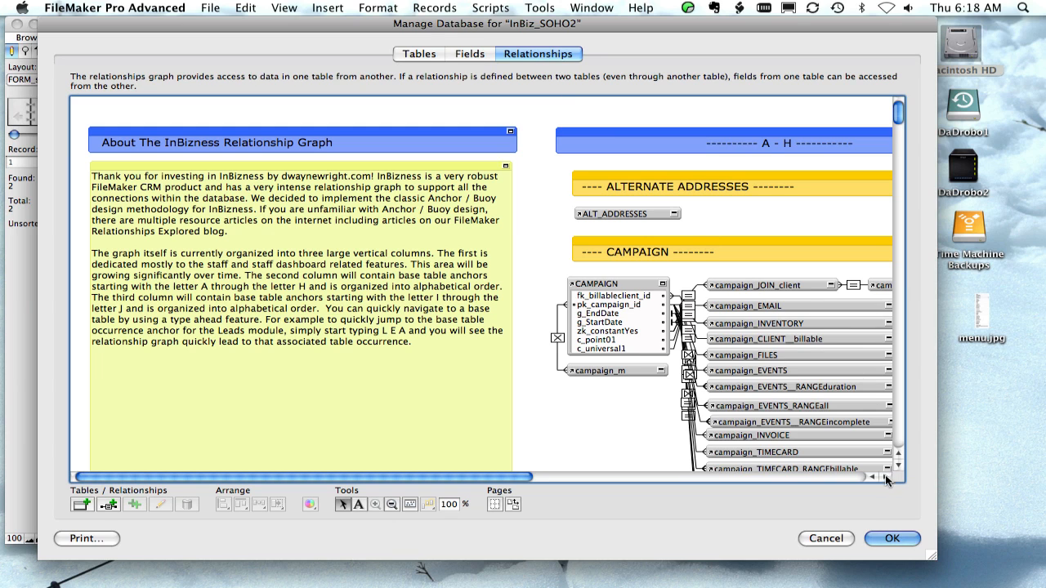
{"action": "left_click_drag", "start_coordinate": [886, 478], "coordinate": [884, 478]}
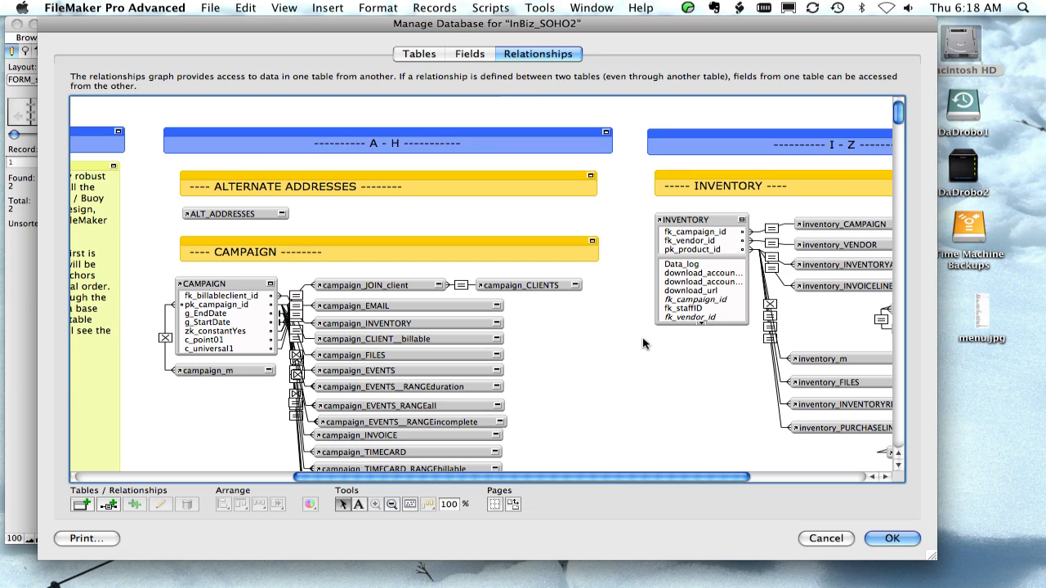
{"action": "scroll", "coordinate": [643, 343], "scroll_direction": "down", "scroll_amount": 1}
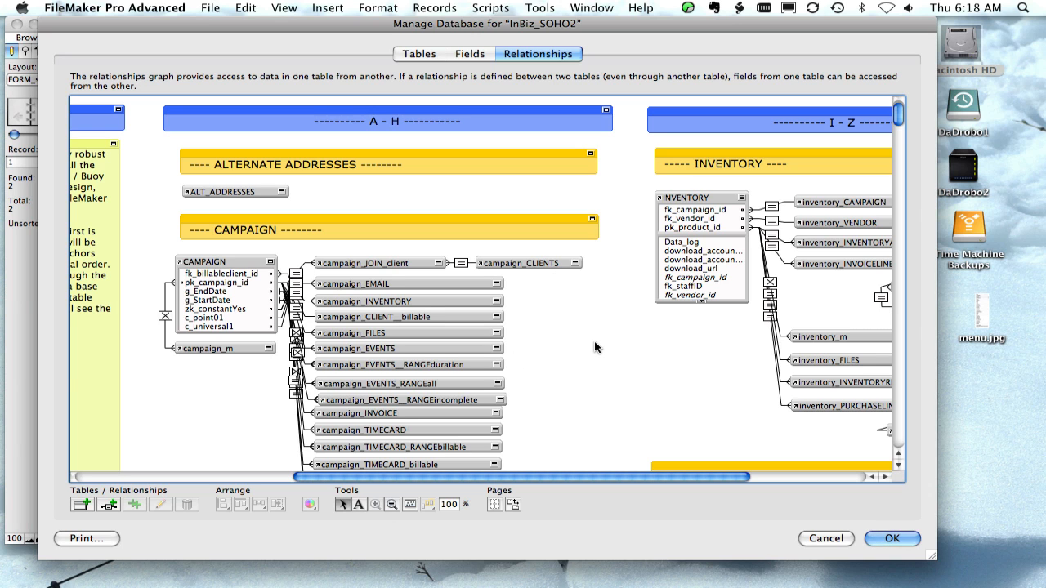
{"action": "scroll", "coordinate": [590, 339], "scroll_direction": "down", "scroll_amount": 7}
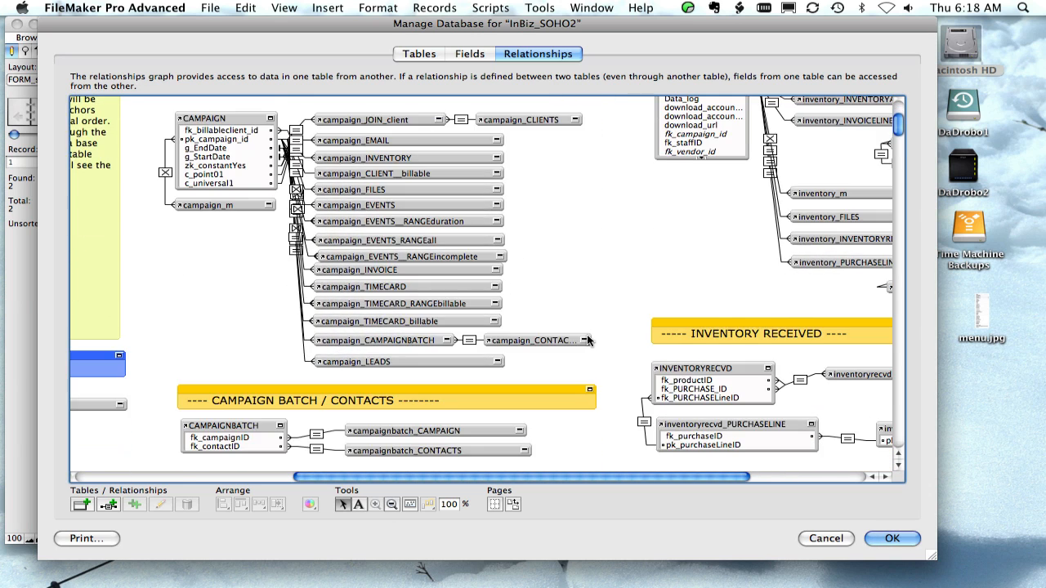
{"action": "scroll", "coordinate": [587, 340], "scroll_direction": "down", "scroll_amount": 20}
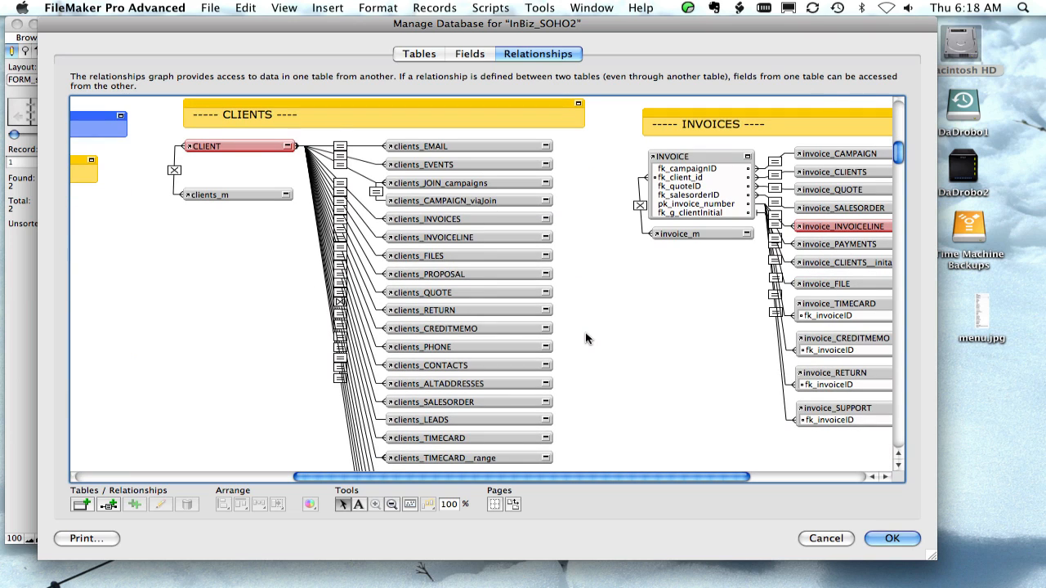
{"action": "scroll", "coordinate": [585, 339], "scroll_direction": "down", "scroll_amount": 4}
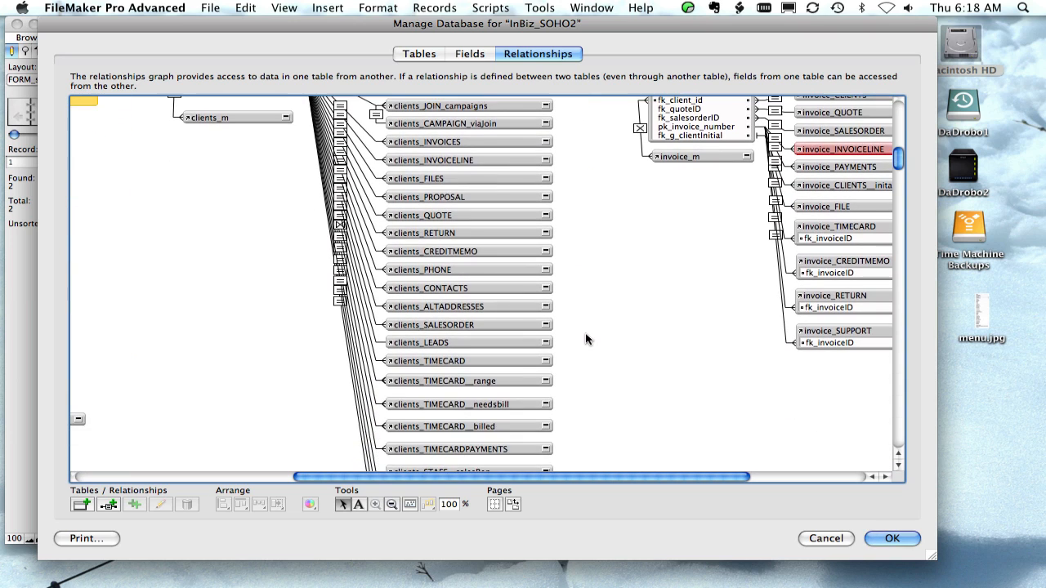
{"action": "scroll", "coordinate": [585, 338], "scroll_direction": "down", "scroll_amount": 2}
{"action": "scroll", "coordinate": [819, 411], "scroll_direction": "right", "scroll_amount": 8}
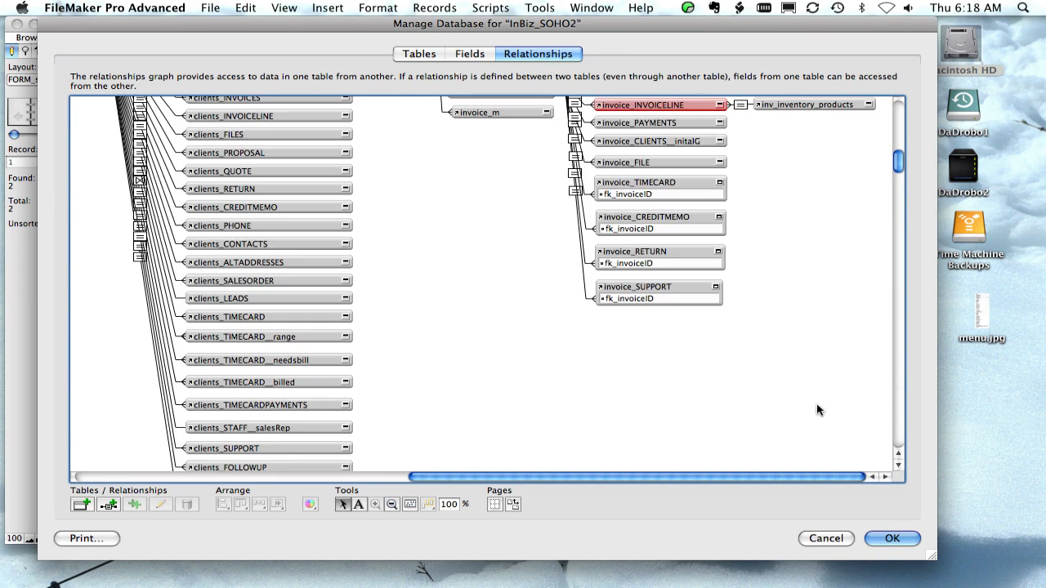
{"action": "scroll", "coordinate": [820, 410], "scroll_direction": "up", "scroll_amount": 7}
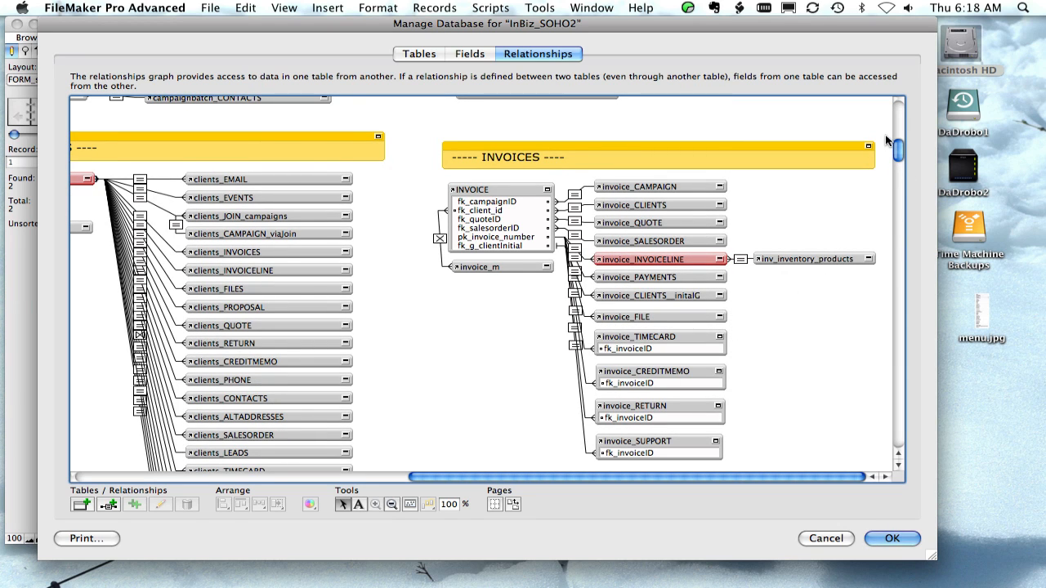
{"action": "left_click_drag", "start_coordinate": [899, 146], "coordinate": [899, 86]}
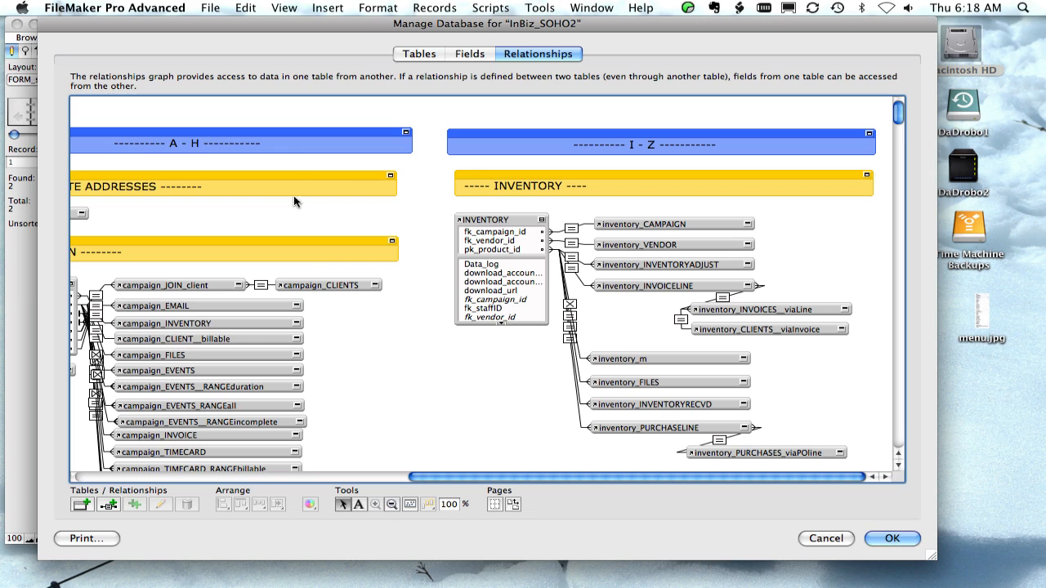
{"action": "left_click", "coordinate": [890, 539]}
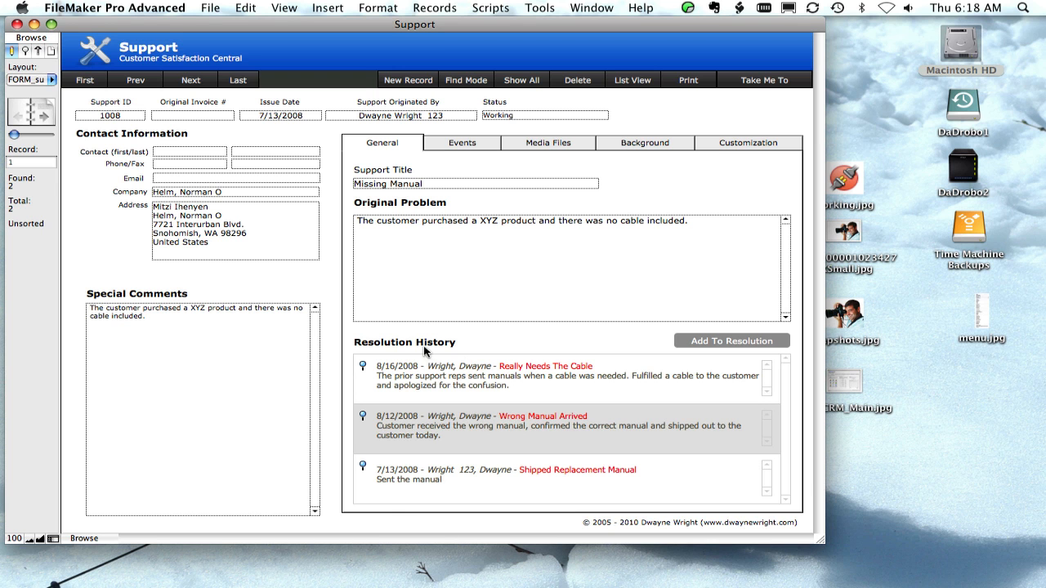